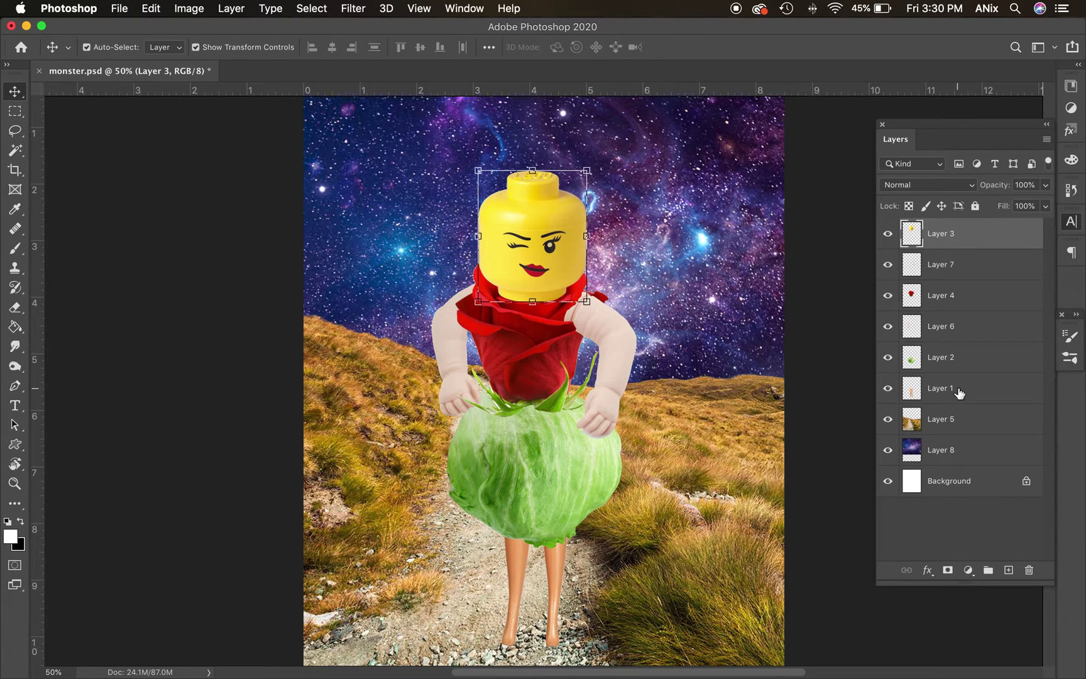
# Hide the hillside, galaxy and white Background layers, leaving only the figure's pieces visible
pyautogui.moveTo(888, 235); pyautogui.dragTo(886, 405)
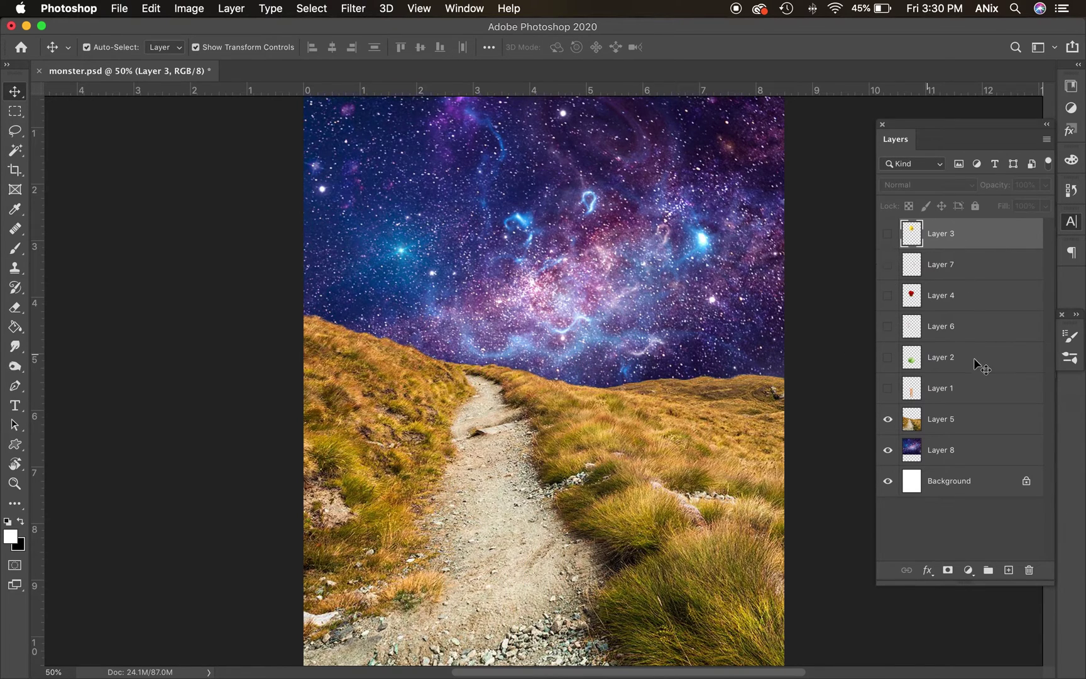
pyautogui.click(888, 420)
pyautogui.click(888, 450)
pyautogui.click(888, 419)
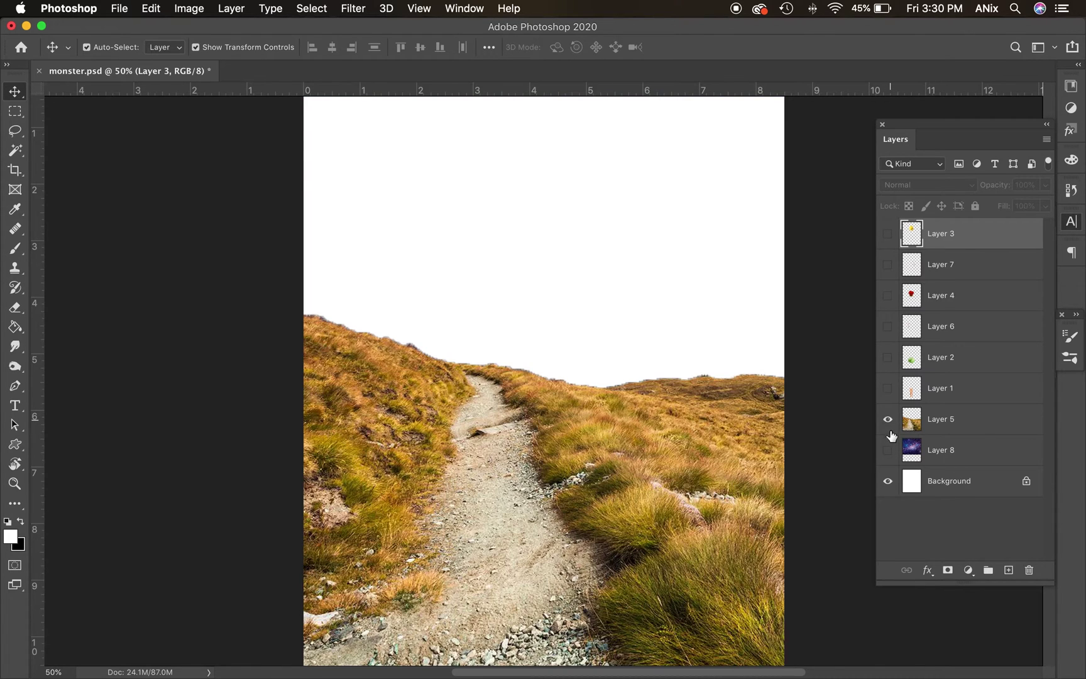
pyautogui.click(888, 451)
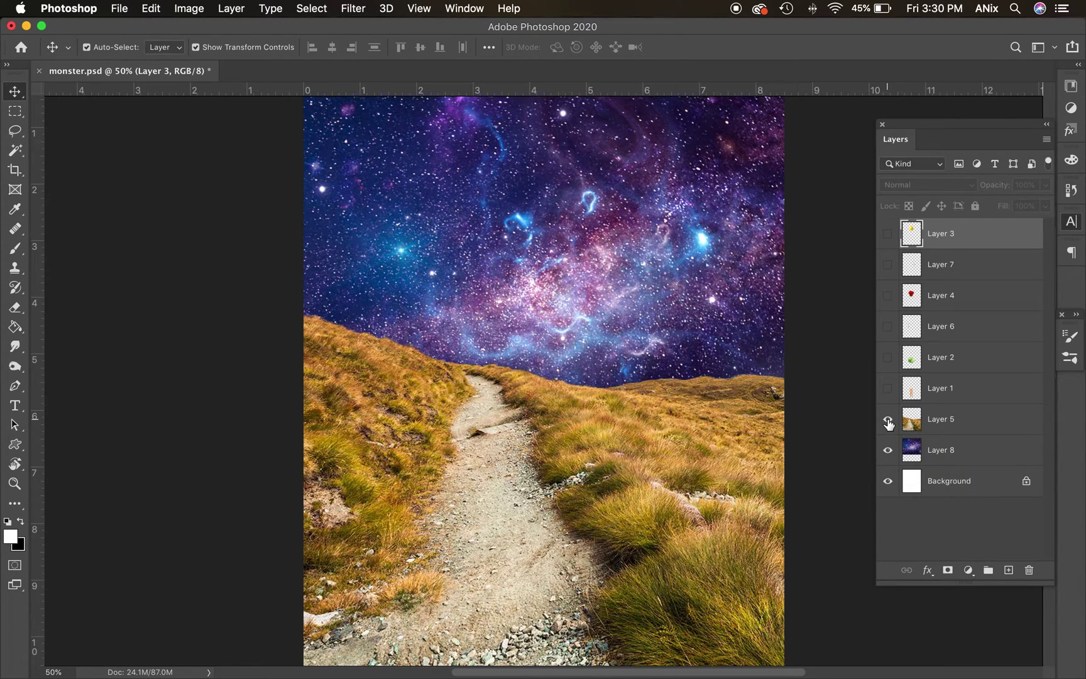
pyautogui.moveTo(888, 423); pyautogui.dragTo(884, 234)
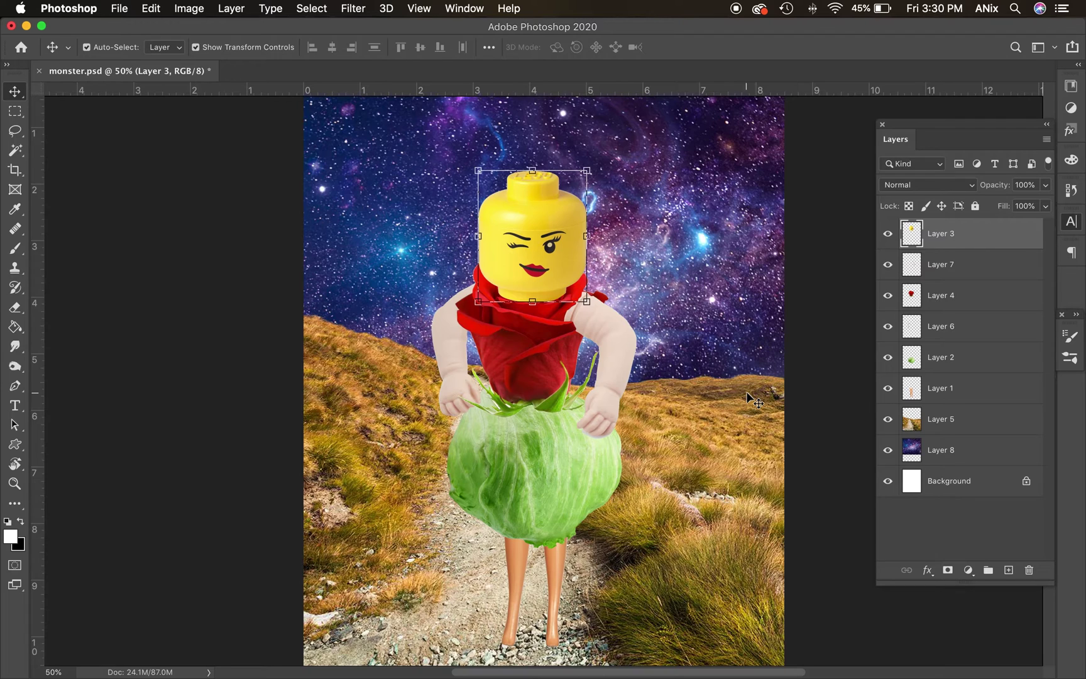
pyautogui.click(887, 419)
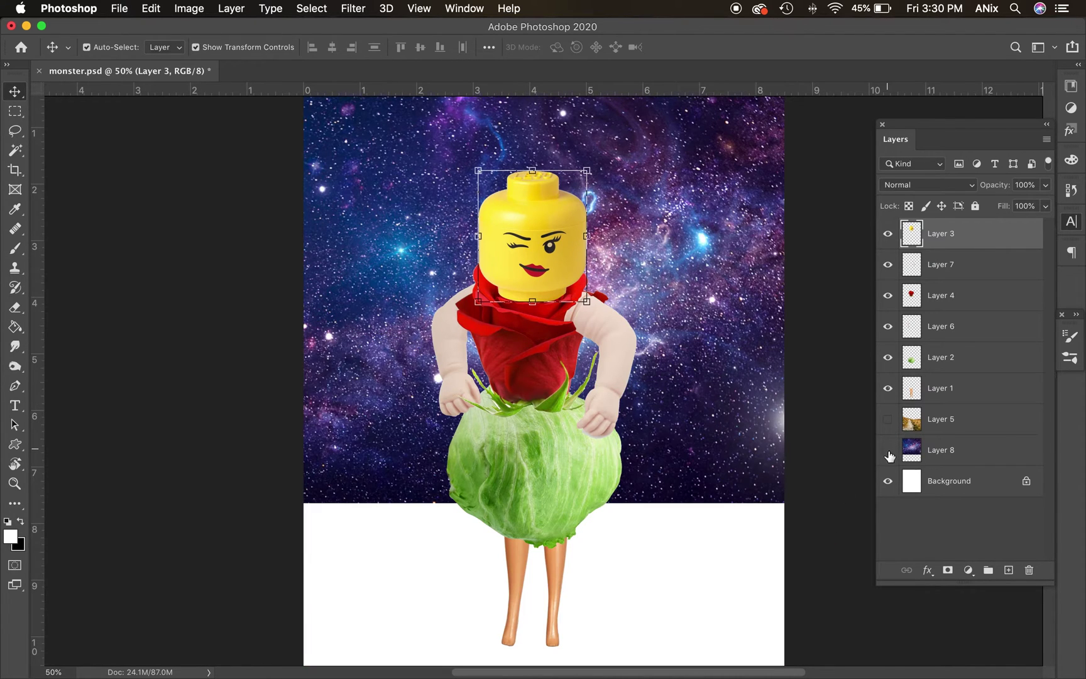
pyautogui.click(888, 451)
pyautogui.click(887, 482)
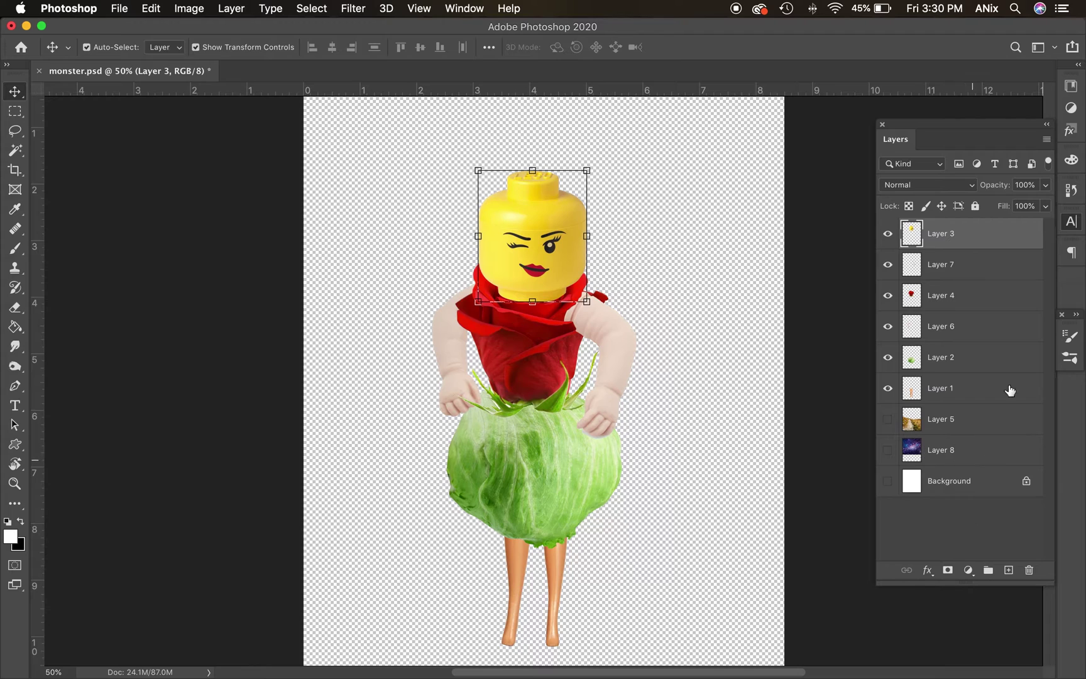
# Select Layer 4 and merge all visible figure layers into it with Merge Visible
pyautogui.click(961, 295)
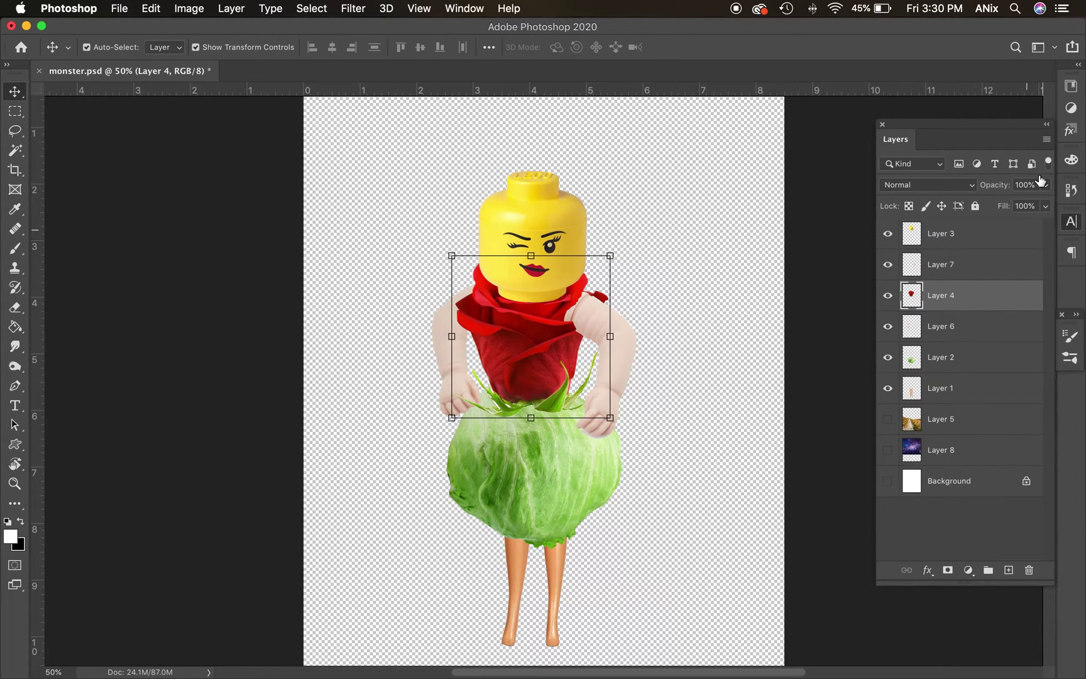
pyautogui.click(1046, 141)
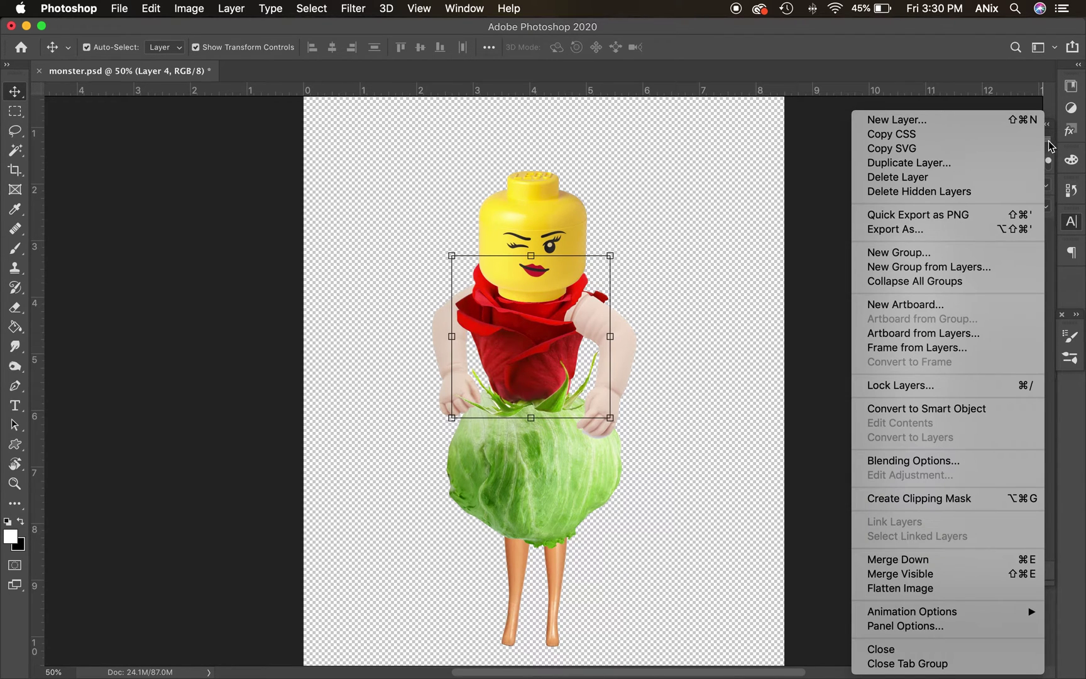
pyautogui.click(1048, 144)
pyautogui.click(1047, 144)
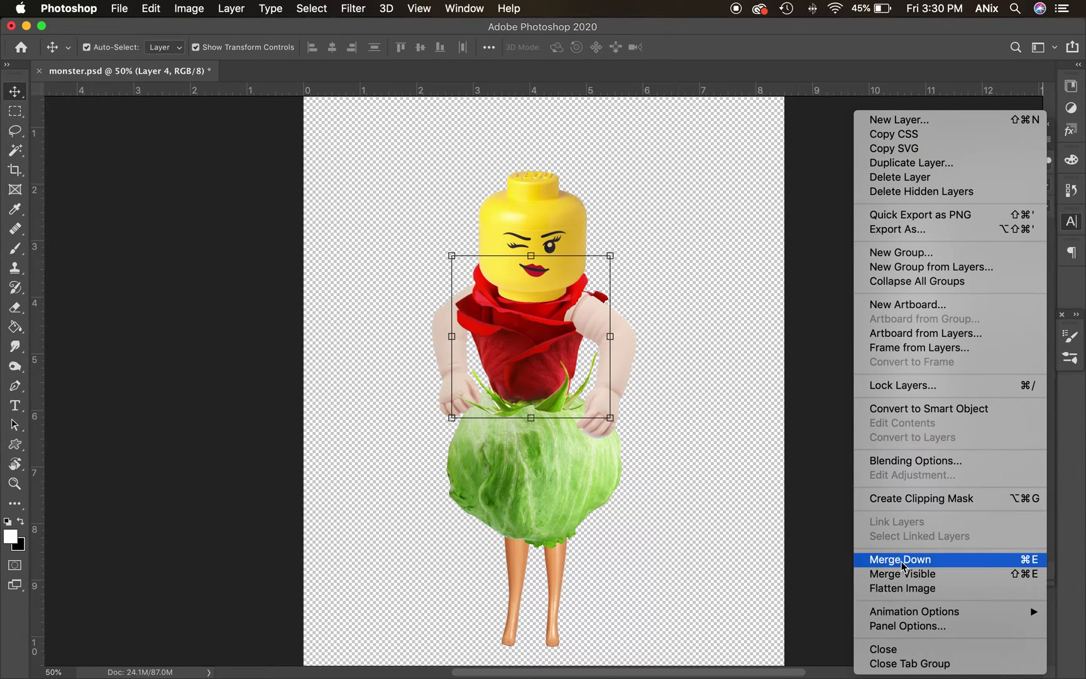
pyautogui.click(951, 576)
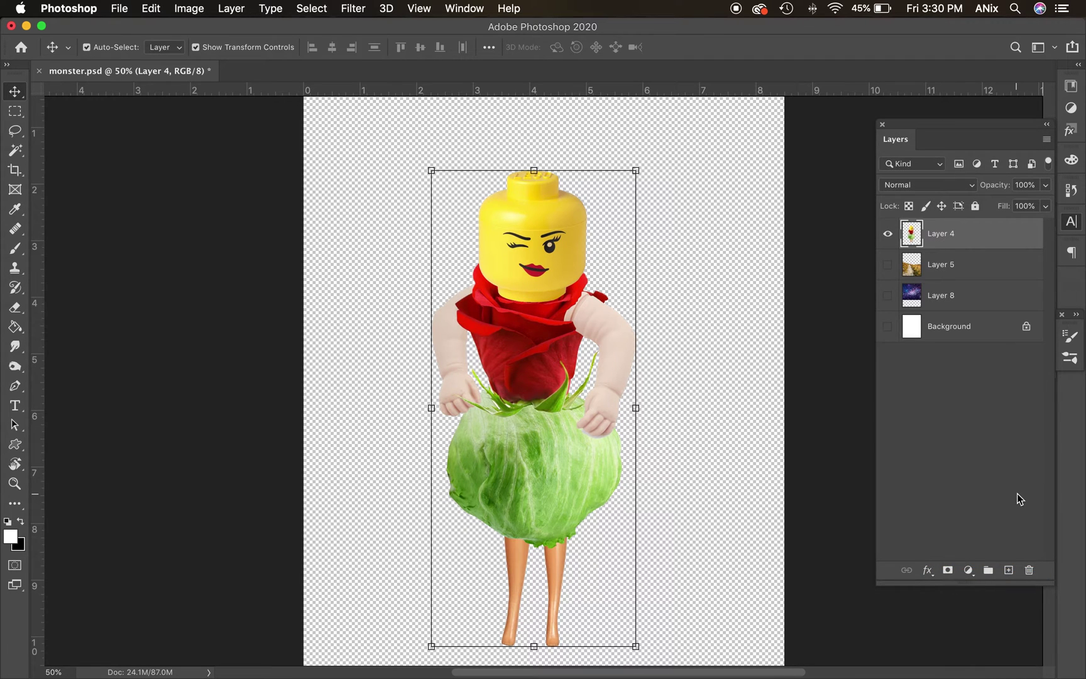
pyautogui.press('super+z')
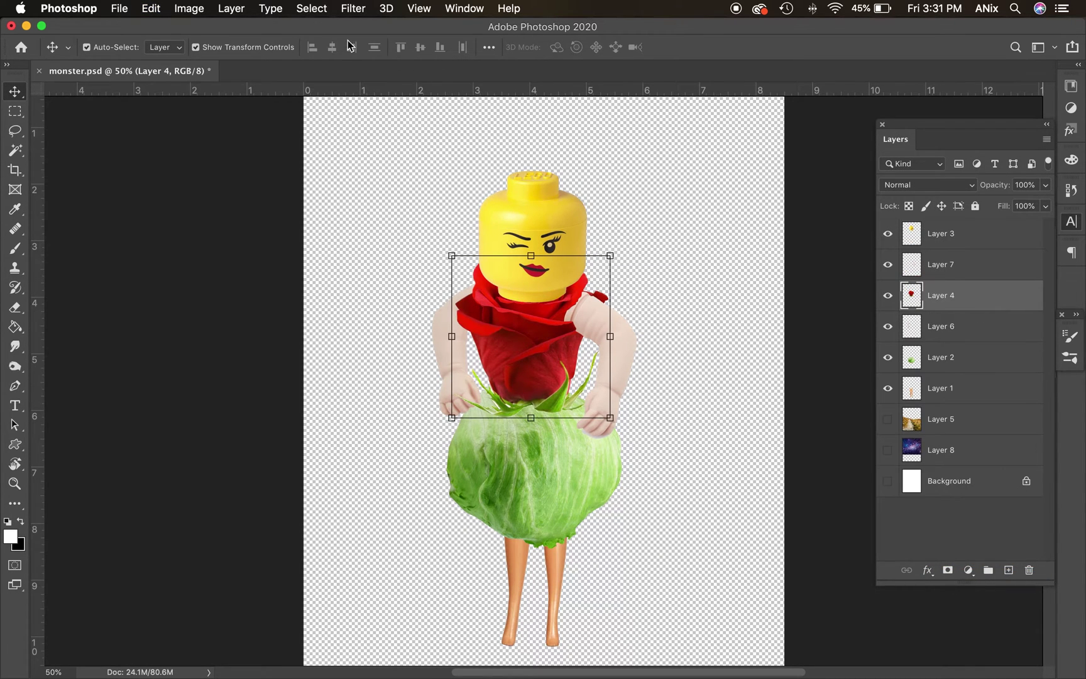
pyautogui.click(225, 11)
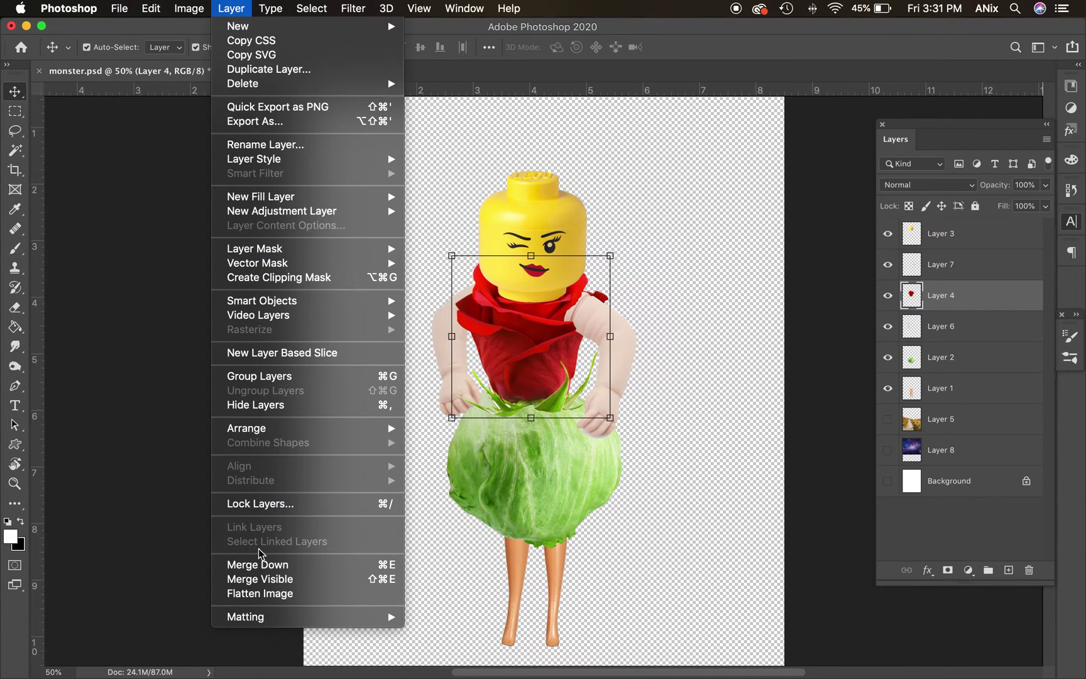
pyautogui.click(262, 579)
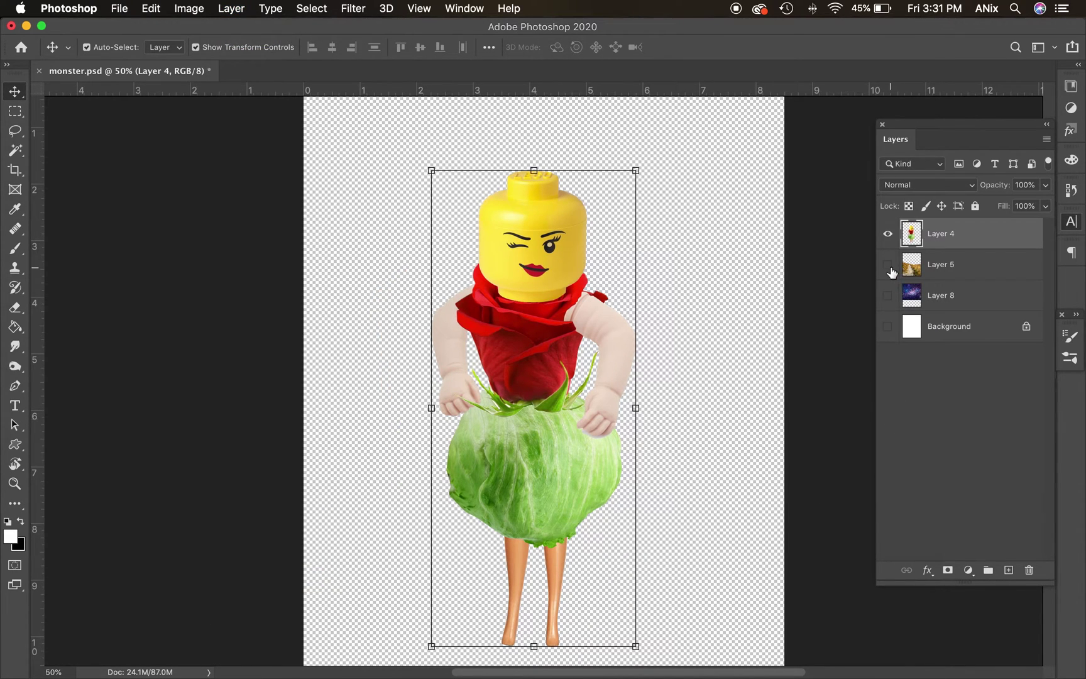
# Show the hillside and galaxy layers again and shorten the Layers panel list
pyautogui.click(887, 267)
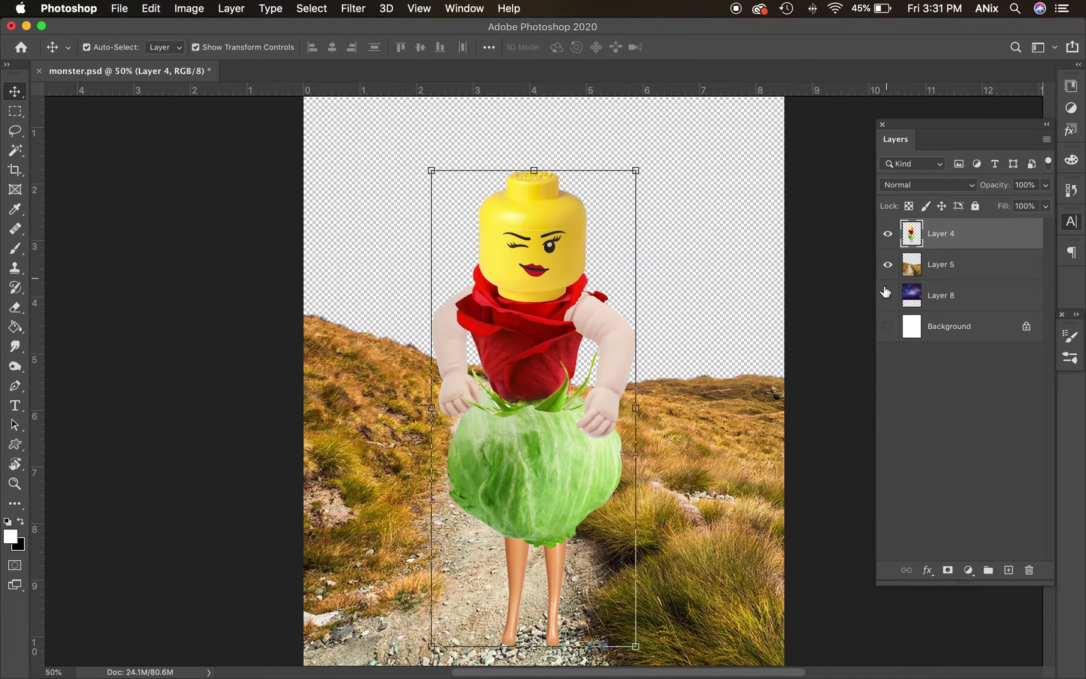
pyautogui.click(887, 295)
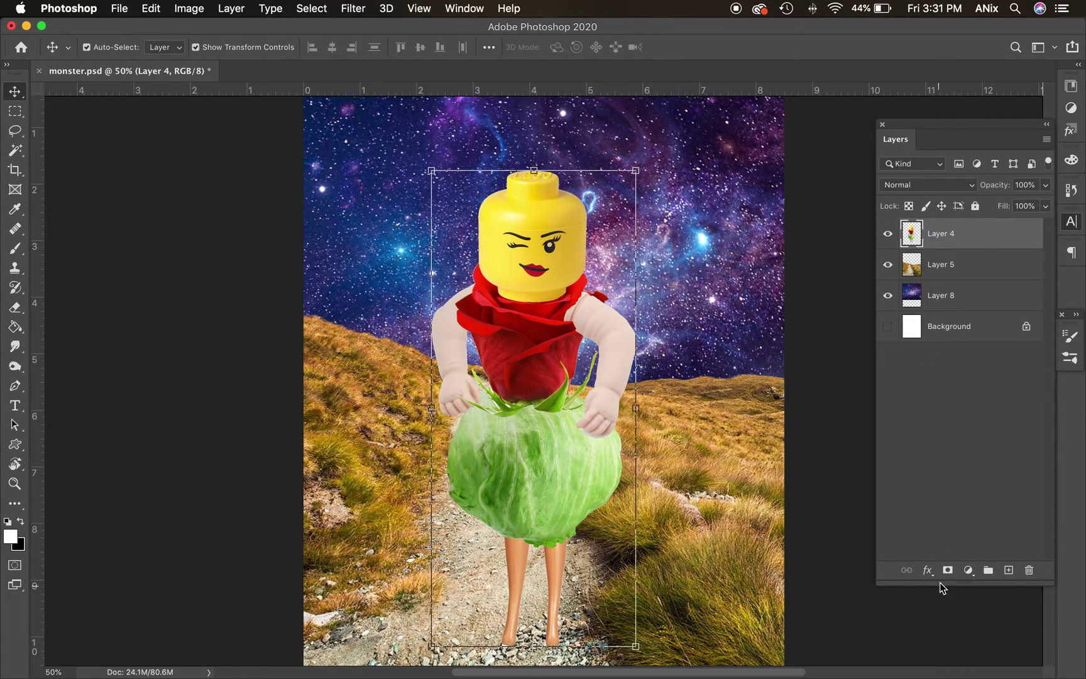
pyautogui.moveTo(940, 584); pyautogui.dragTo(918, 411)
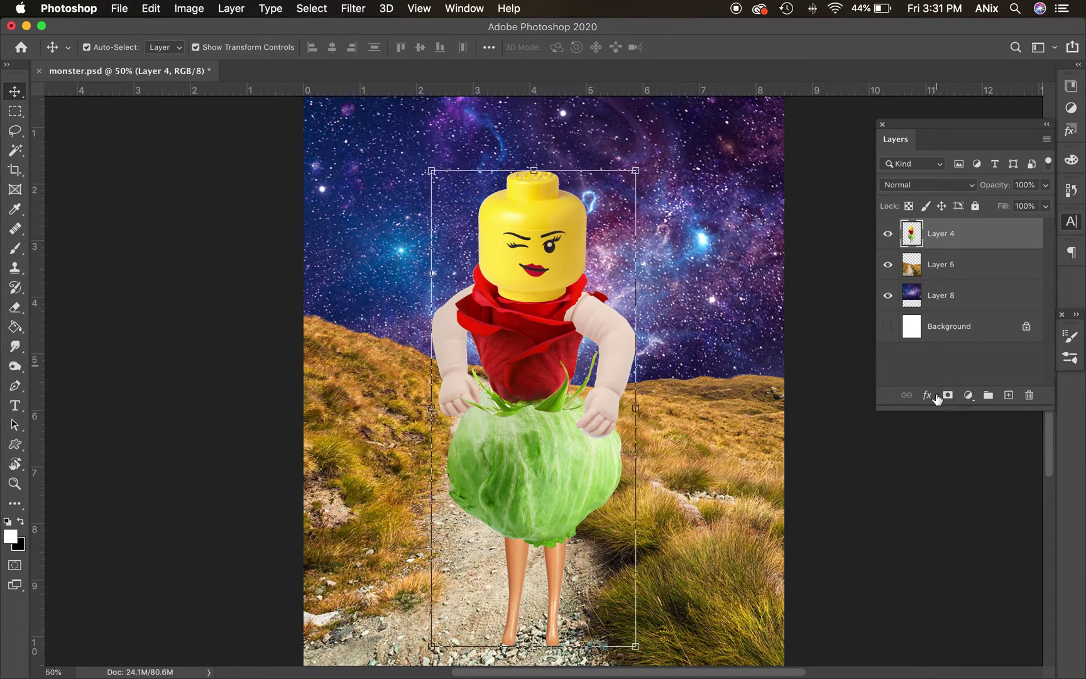
# Start a Drop Shadow layer style on the merged figure, then cancel it
pyautogui.click(927, 397)
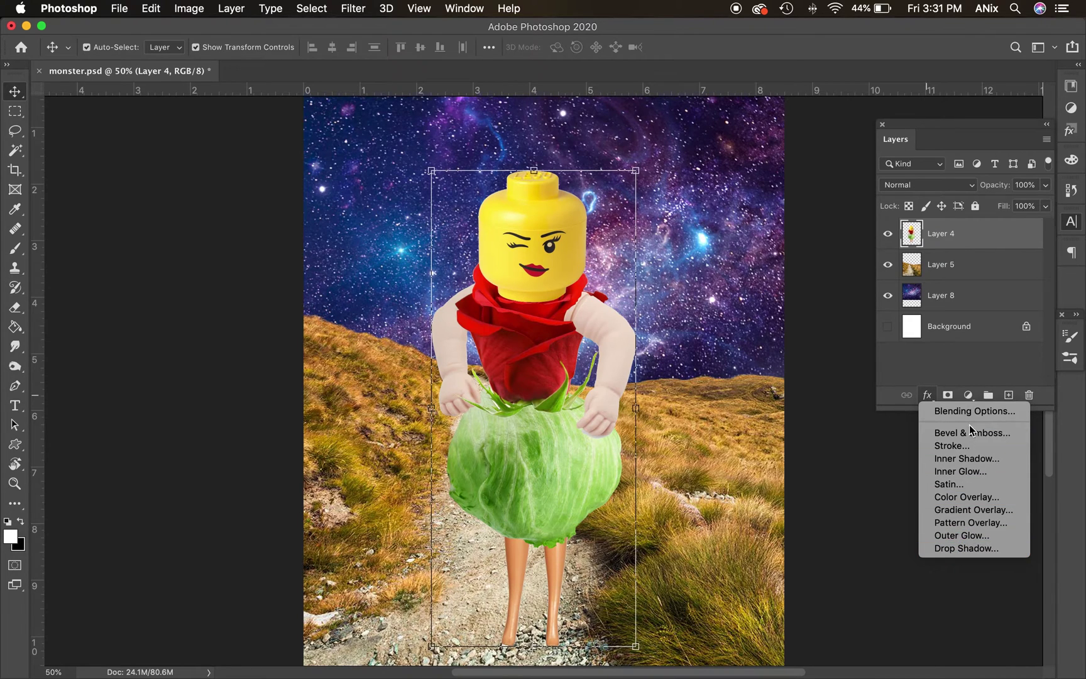
pyautogui.click(972, 550)
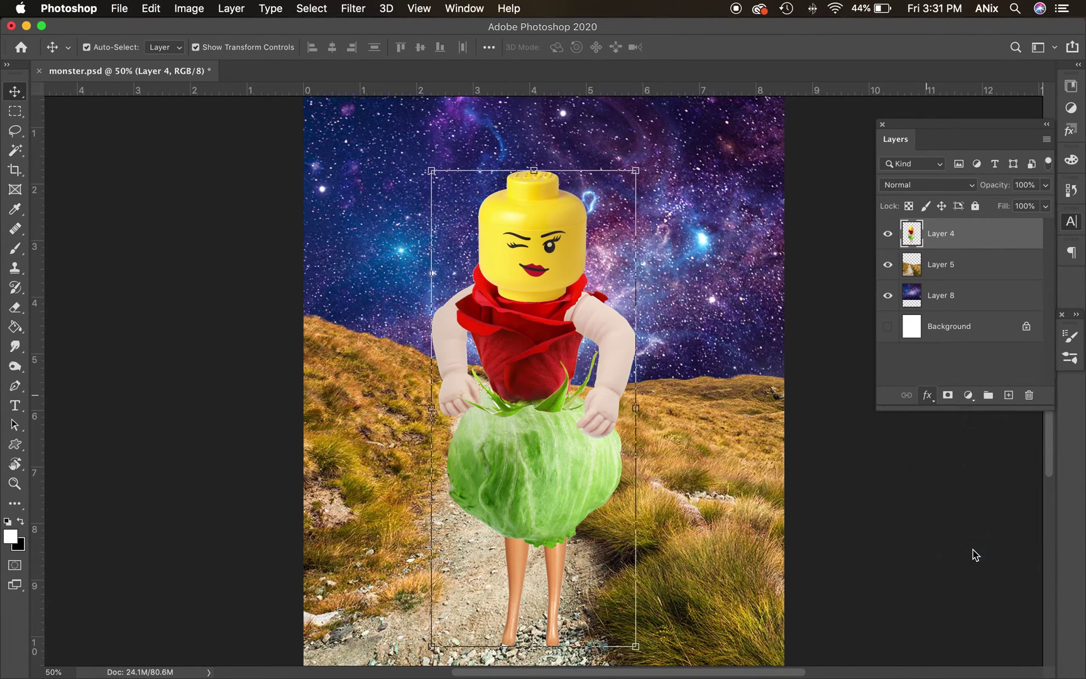
pyautogui.moveTo(442, 327); pyautogui.dragTo(761, 103)
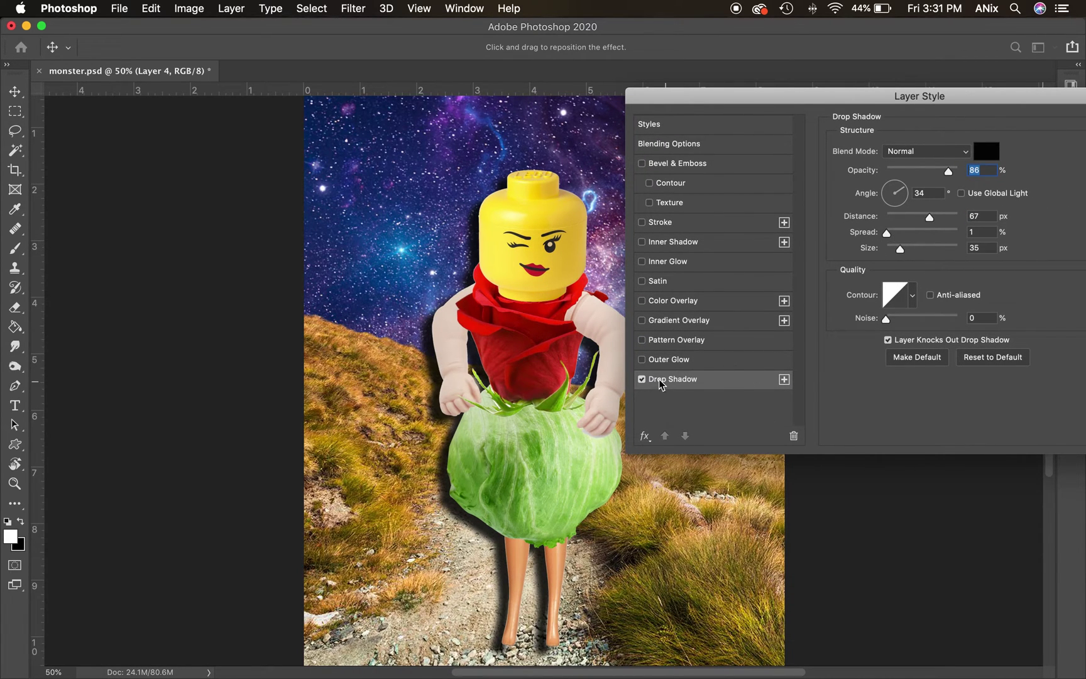
pyautogui.moveTo(825, 101); pyautogui.dragTo(593, 100)
pyautogui.press('Escape')
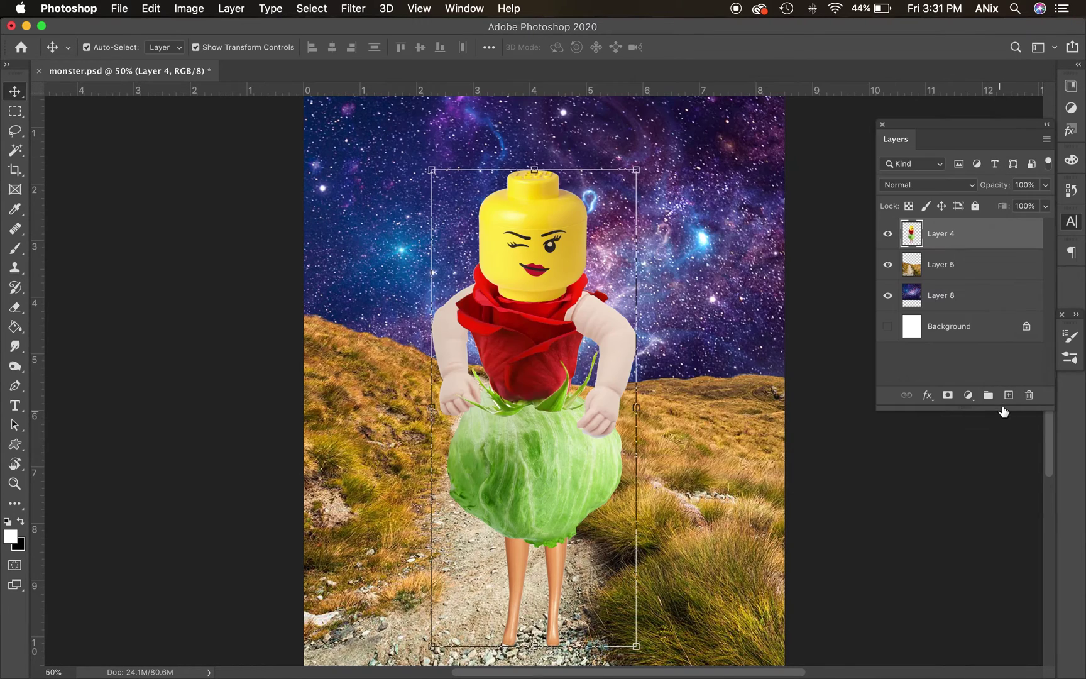
# Open the figure's Layer Style dialog, move it aside, and enable Drop Shadow
pyautogui.click(928, 396)
pyautogui.click(945, 413)
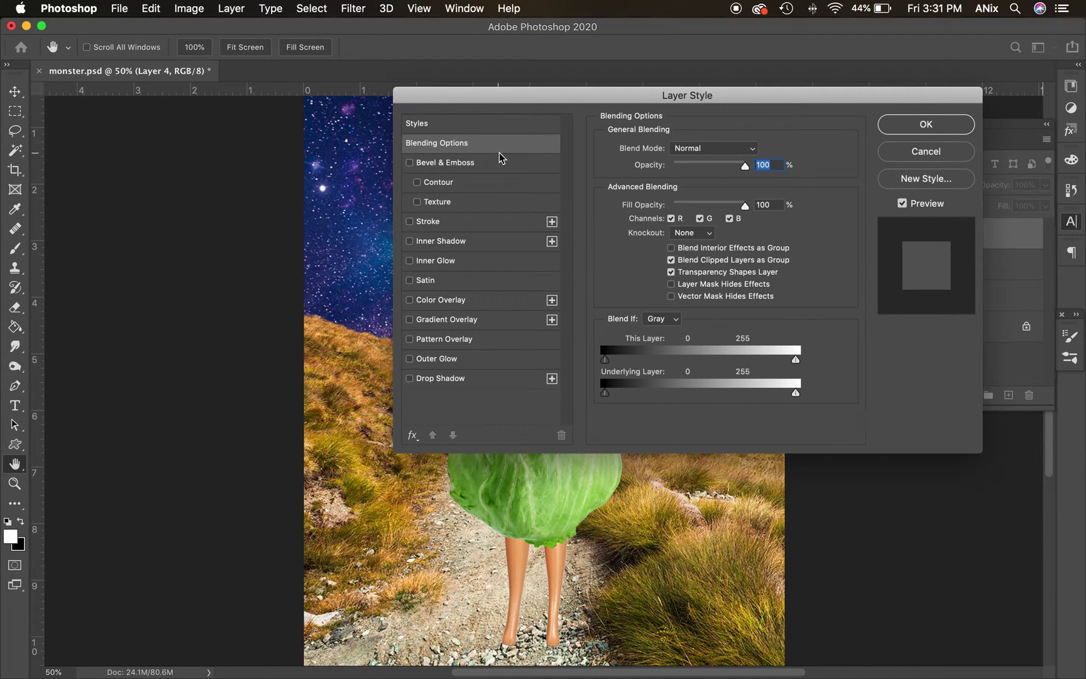
pyautogui.moveTo(481, 103); pyautogui.dragTo(710, 117)
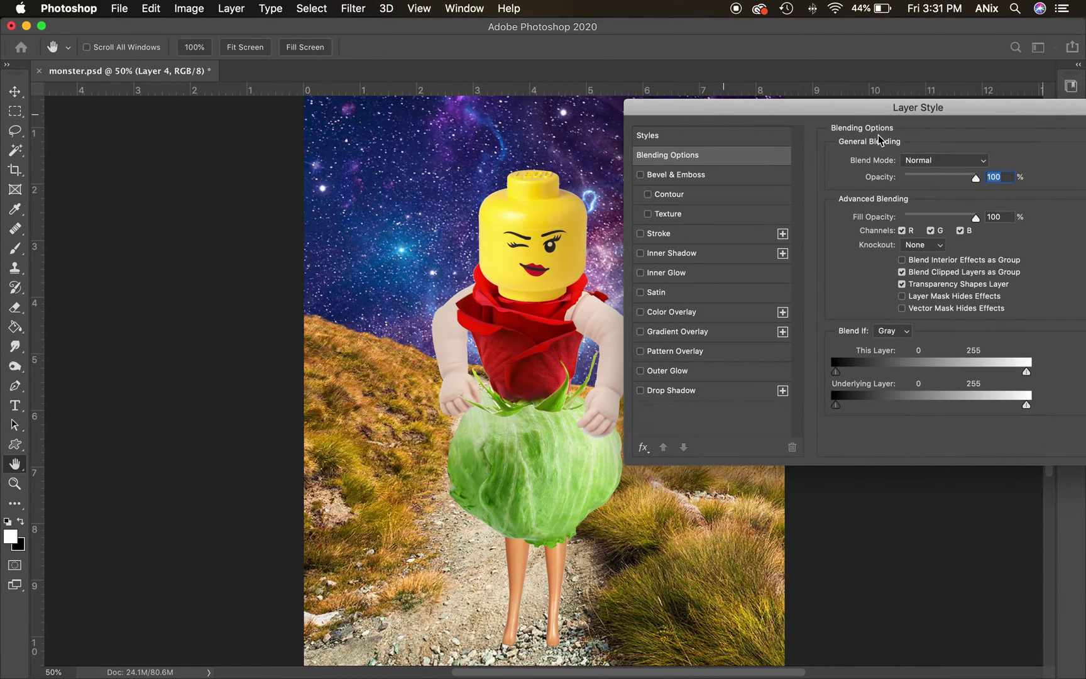
pyautogui.moveTo(821, 113); pyautogui.dragTo(819, 86)
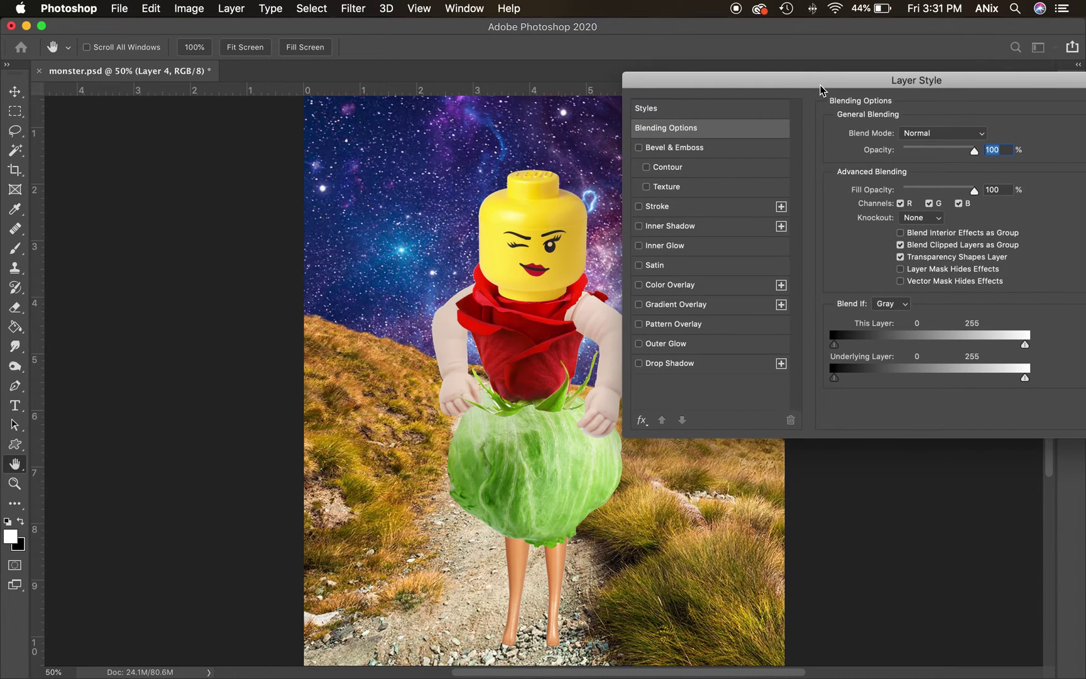
pyautogui.click(689, 369)
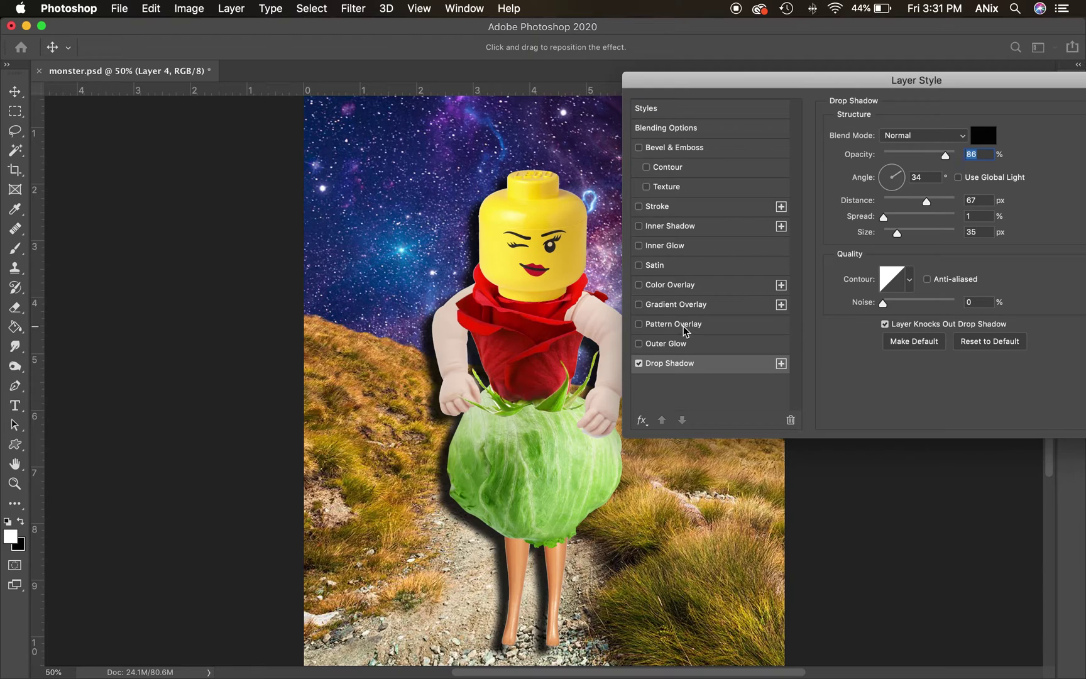
# Turn off Gradient Overlay, Pattern Overlay and Outer Glow, then show Drop Shadow settings
pyautogui.click(639, 344)
pyautogui.click(640, 325)
pyautogui.click(638, 305)
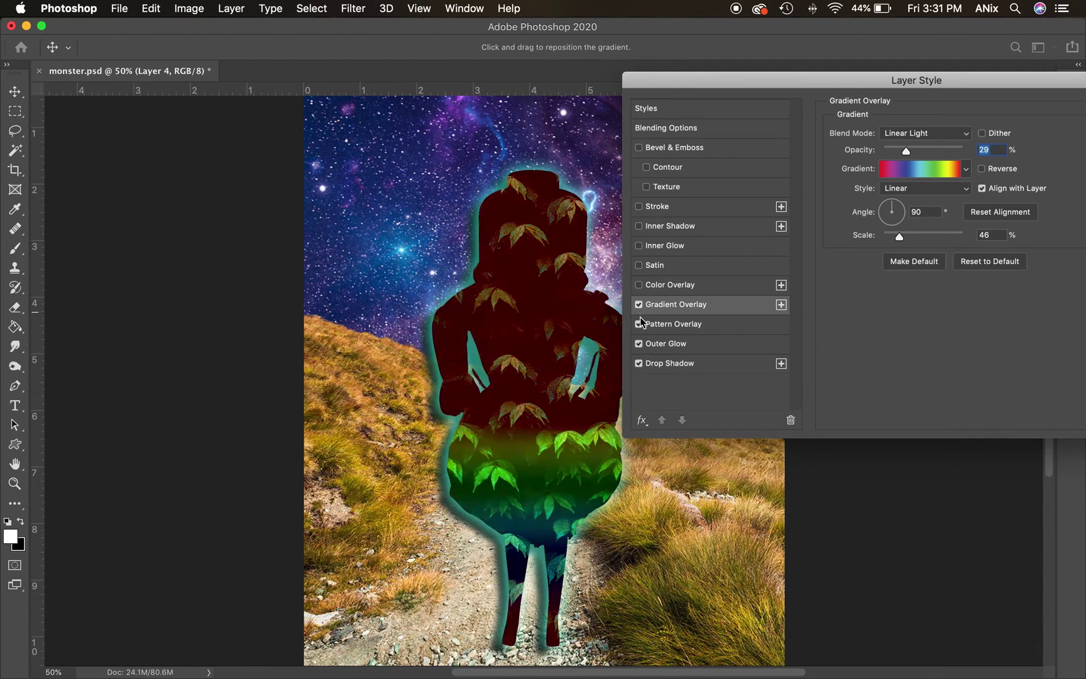
pyautogui.click(639, 305)
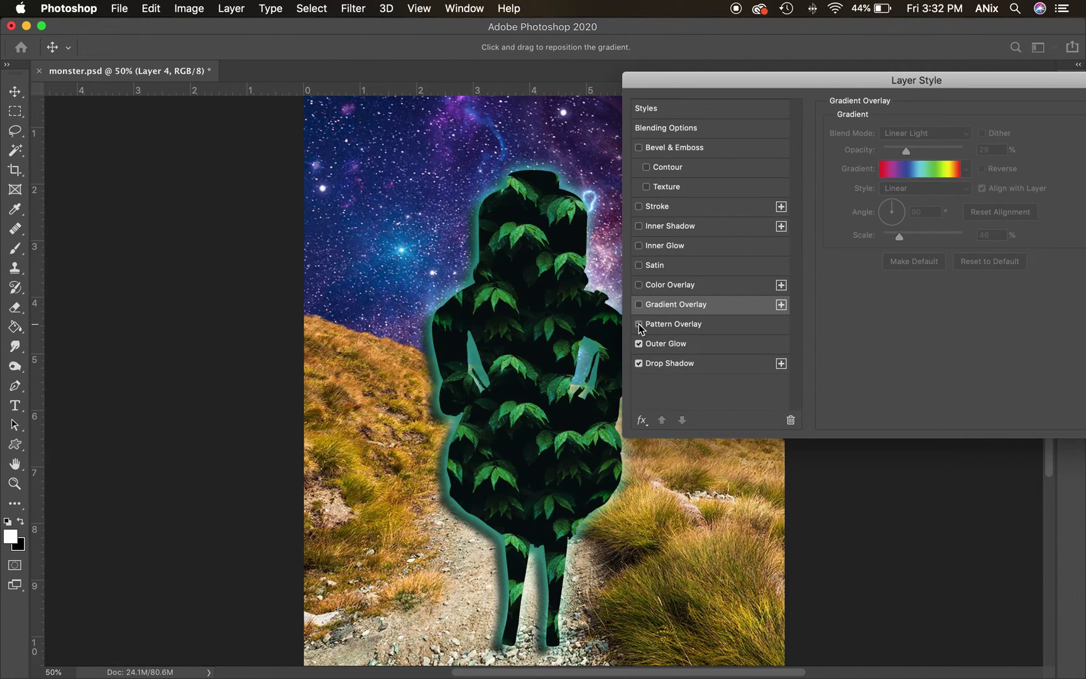
pyautogui.click(639, 323)
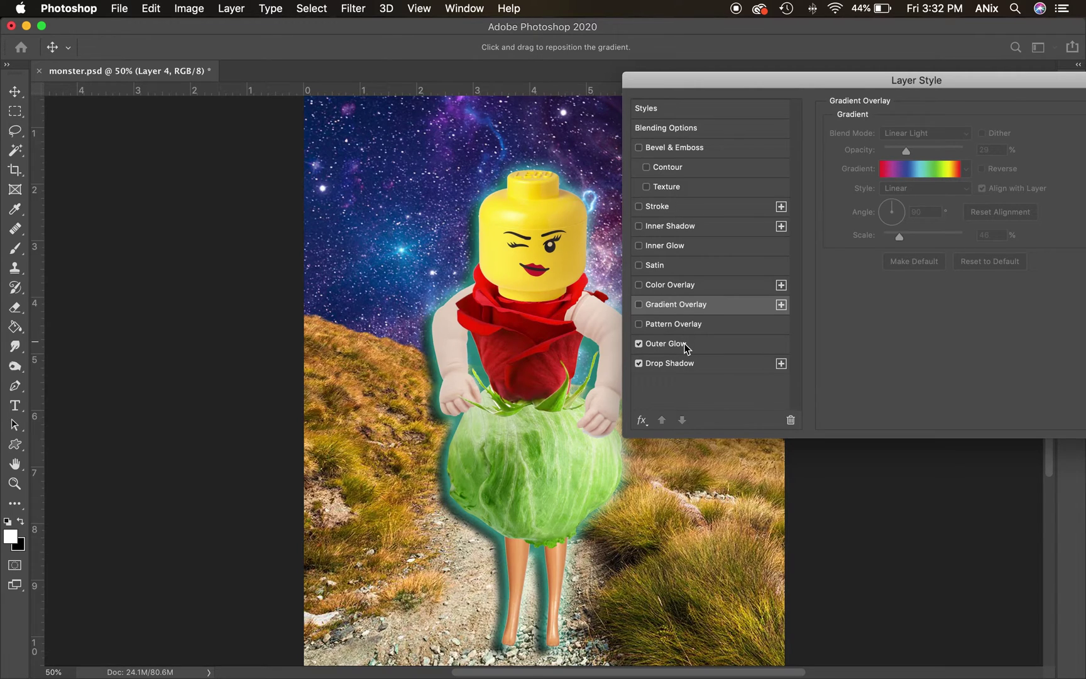
pyautogui.click(685, 345)
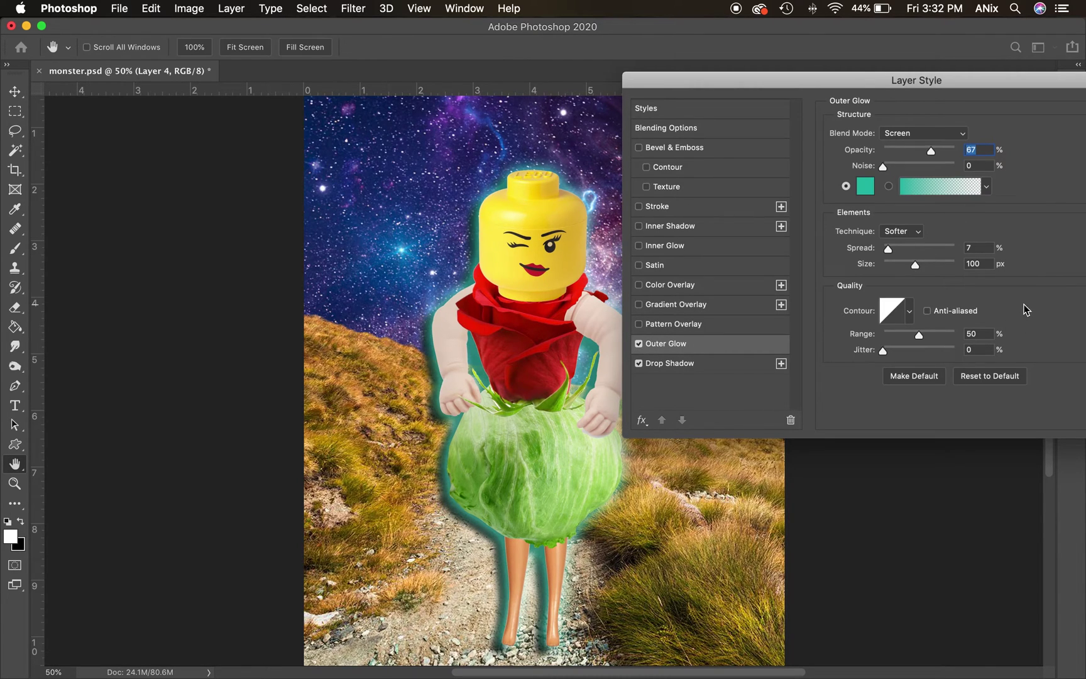
pyautogui.click(639, 344)
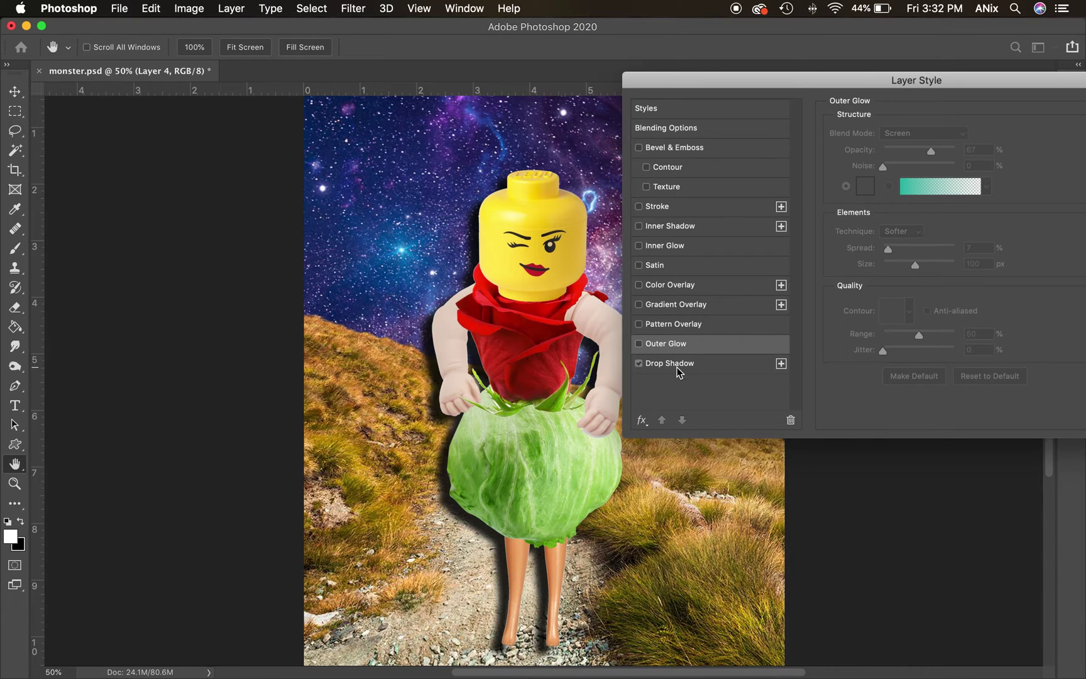
pyautogui.click(678, 367)
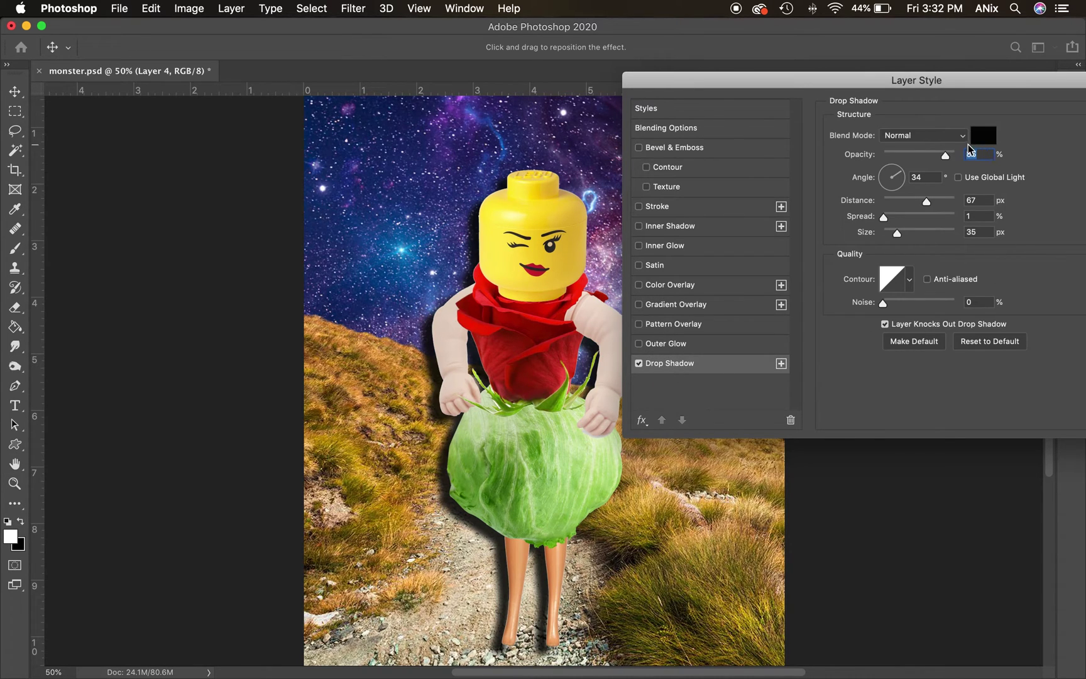
# Set the drop shadow to 84% opacity, 77 px distance and 0% spread, tweaking its size
pyautogui.moveTo(948, 157); pyautogui.dragTo(935, 159)
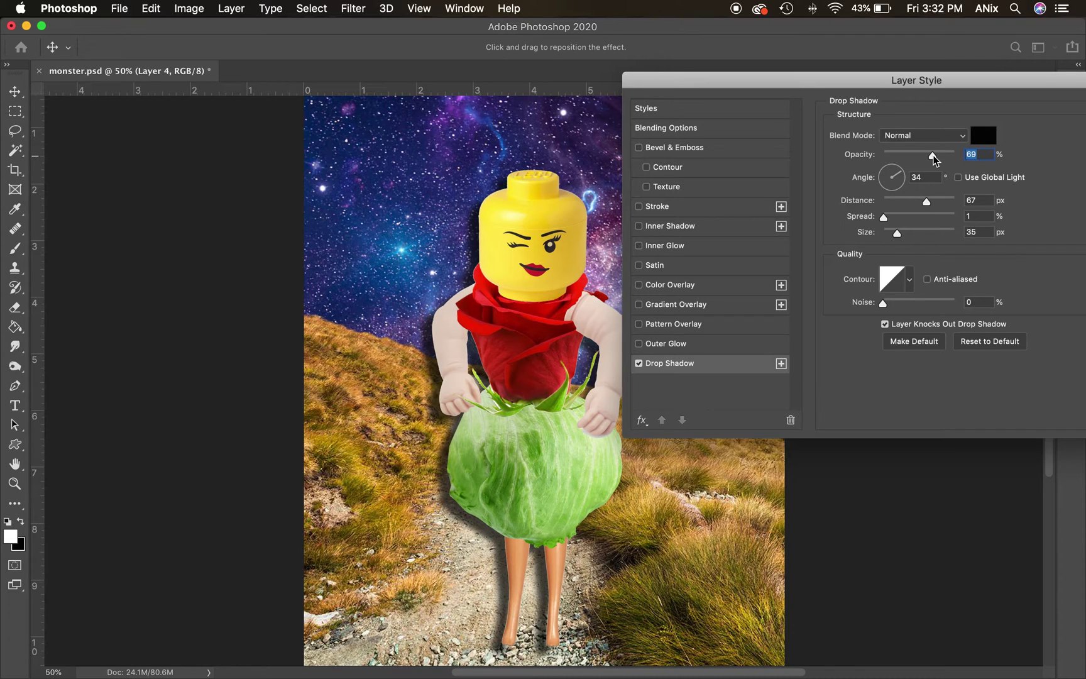
pyautogui.moveTo(935, 160); pyautogui.dragTo(947, 161)
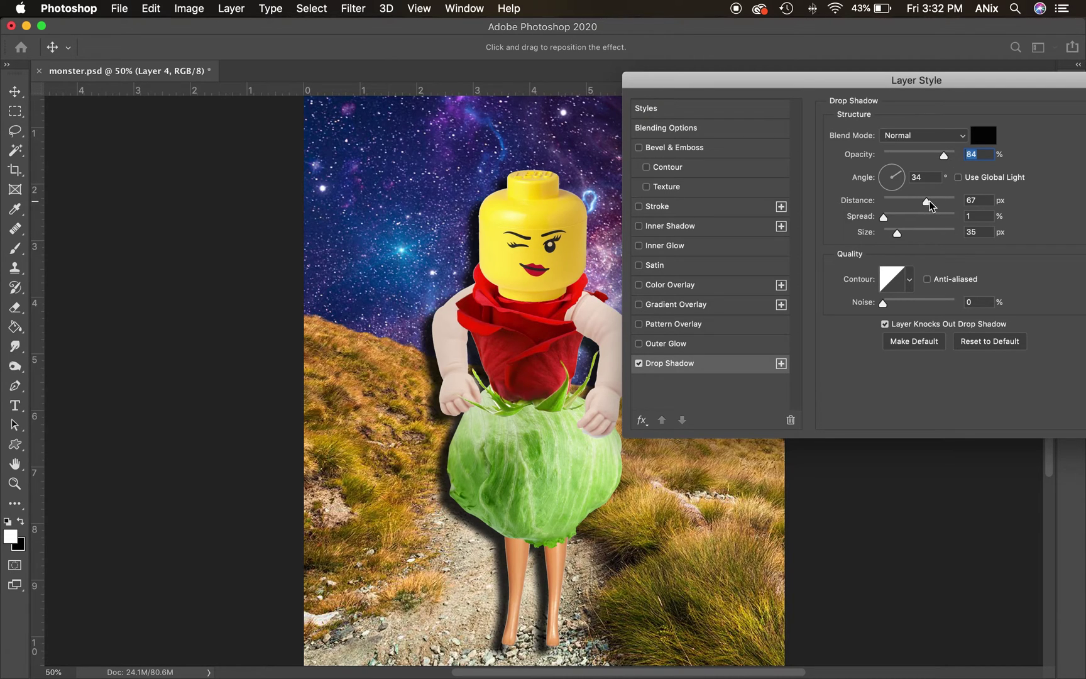
pyautogui.moveTo(929, 203)
pyautogui.mouseDown()
pyautogui.moveTo(888, 206)
pyautogui.moveTo(933, 214)
pyautogui.mouseUp()
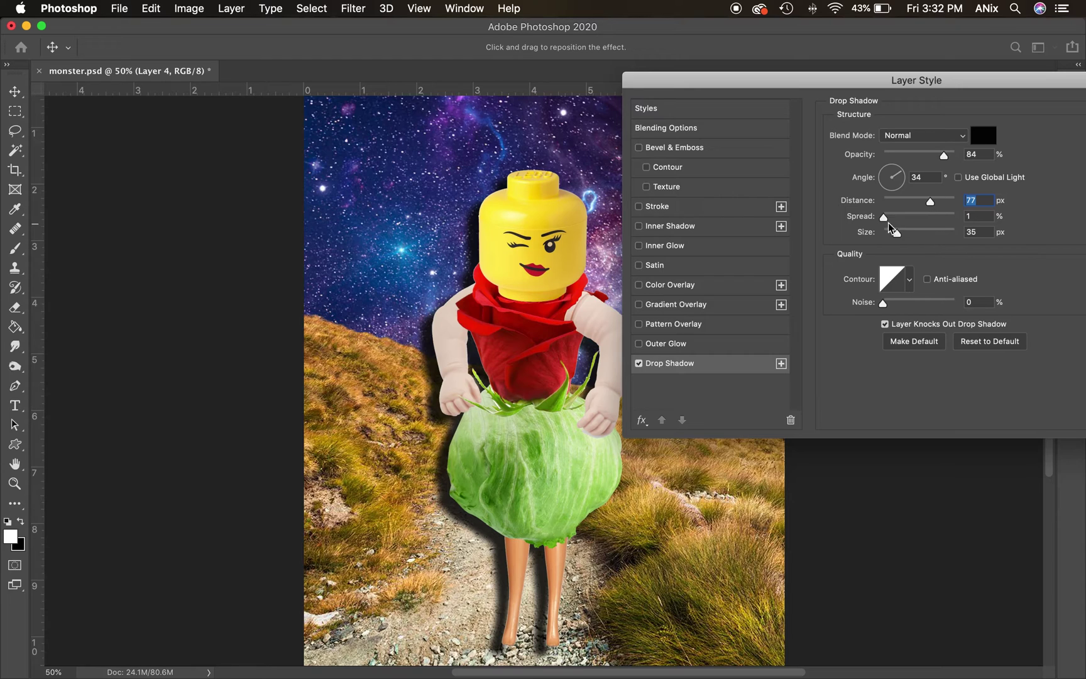
pyautogui.moveTo(884, 218); pyautogui.dragTo(903, 237)
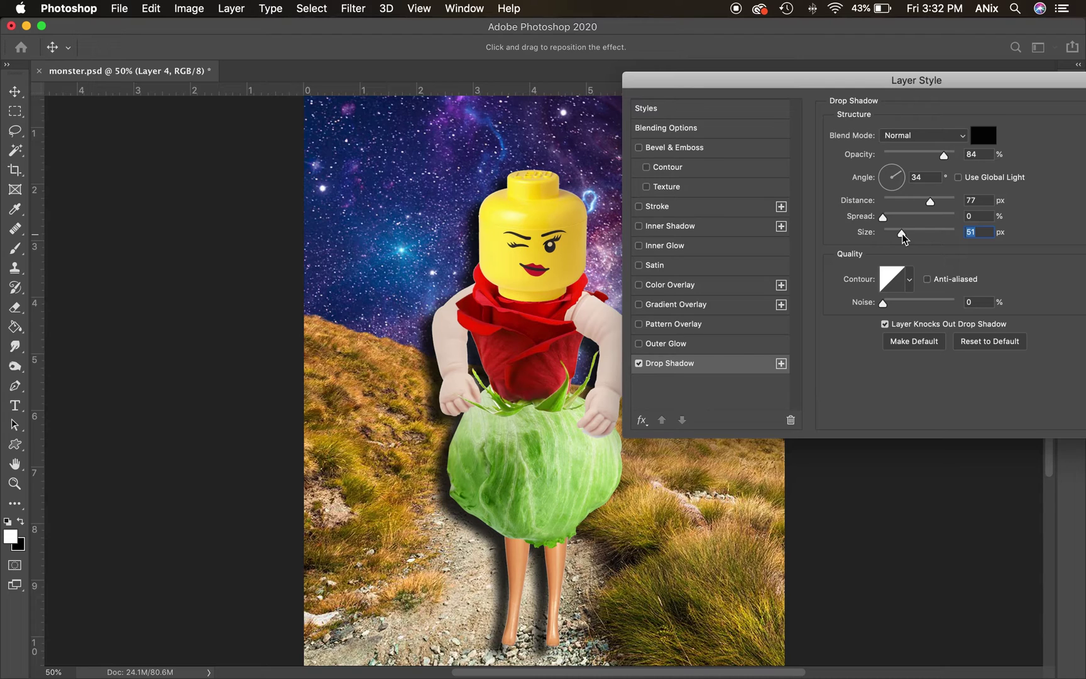
pyautogui.moveTo(903, 237)
pyautogui.mouseDown()
pyautogui.moveTo(864, 233)
pyautogui.moveTo(896, 234)
pyautogui.mouseUp()
pyautogui.moveTo(877, 81); pyautogui.dragTo(640, 70)
# Apply the shadow, nudge the figure up, and split it into 'Layer 4's Drop Shadow' layer
pyautogui.click(882, 98)
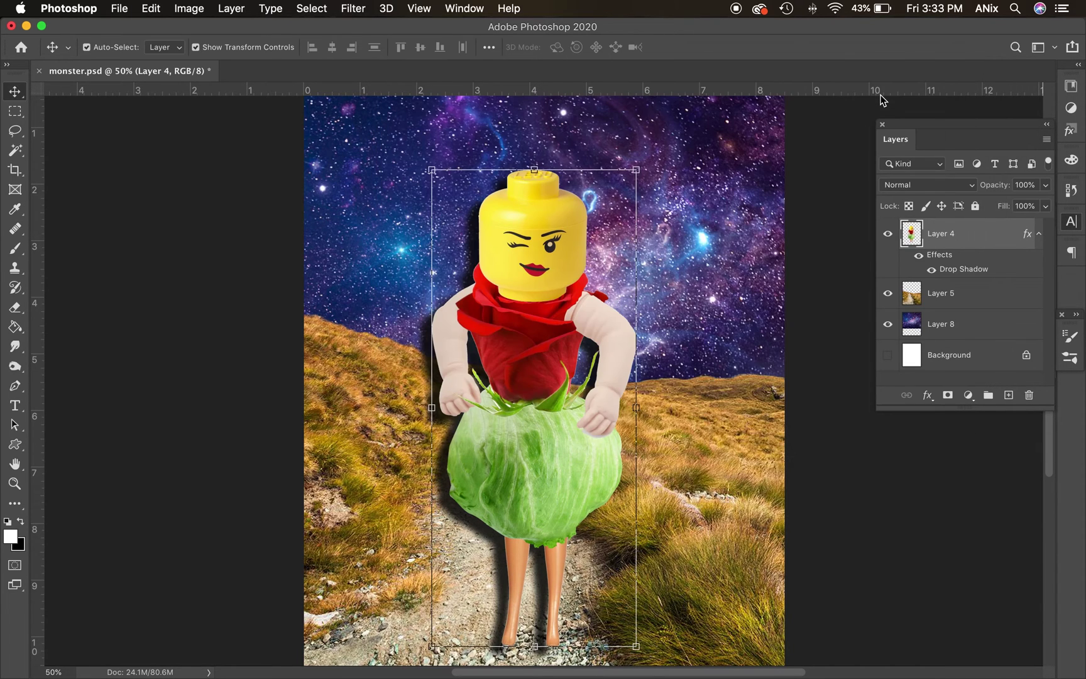
pyautogui.moveTo(533, 284)
pyautogui.mouseDown()
pyautogui.moveTo(674, 259)
pyautogui.moveTo(461, 248)
pyautogui.moveTo(534, 271)
pyautogui.mouseUp()
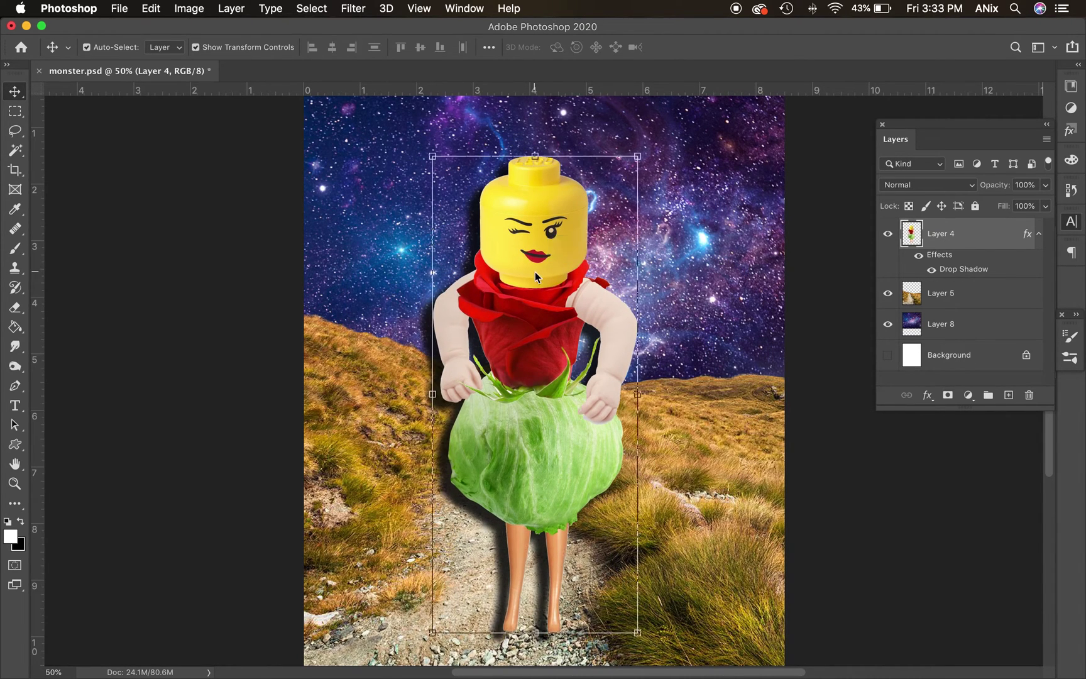
pyautogui.click(237, 12)
pyautogui.click(257, 15)
pyautogui.click(1049, 142)
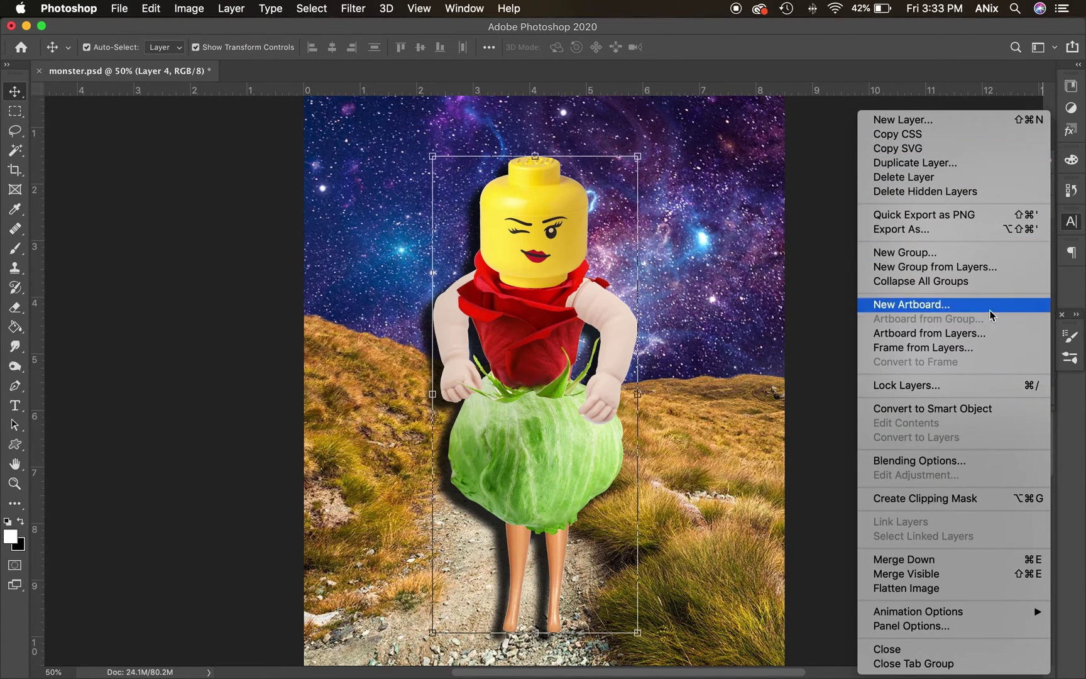
pyautogui.click(248, 16)
pyautogui.click(231, 16)
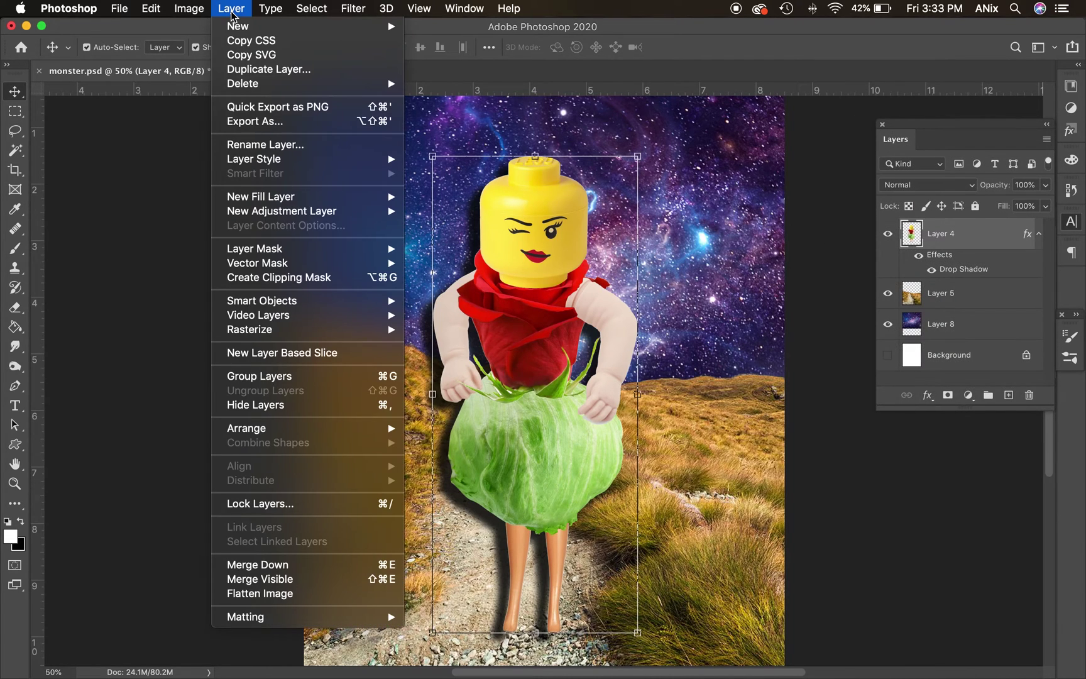
pyautogui.moveTo(256, 164)
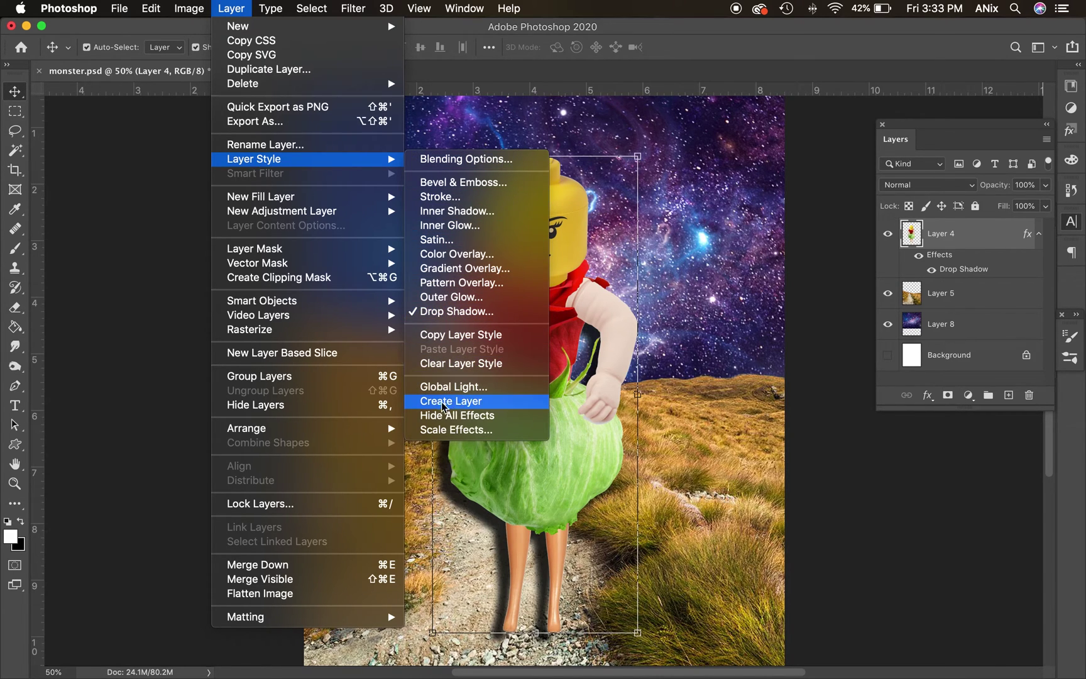
pyautogui.click(505, 403)
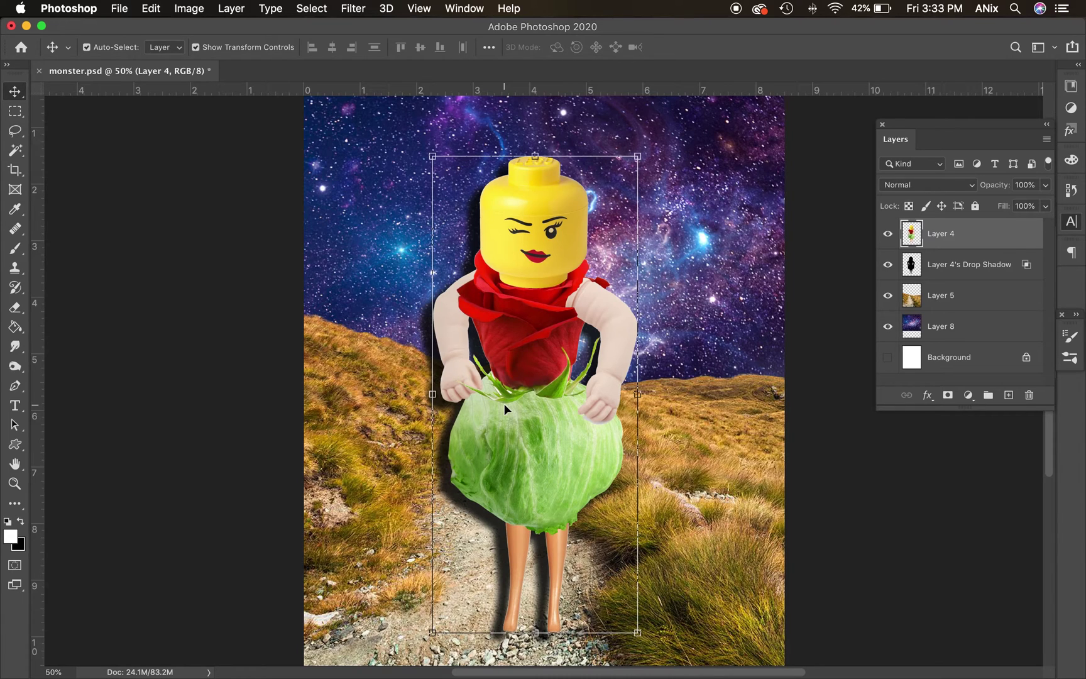
# Squash the Layer 4's Drop Shadow layer to about 48% height with Free Transform
pyautogui.click(965, 266)
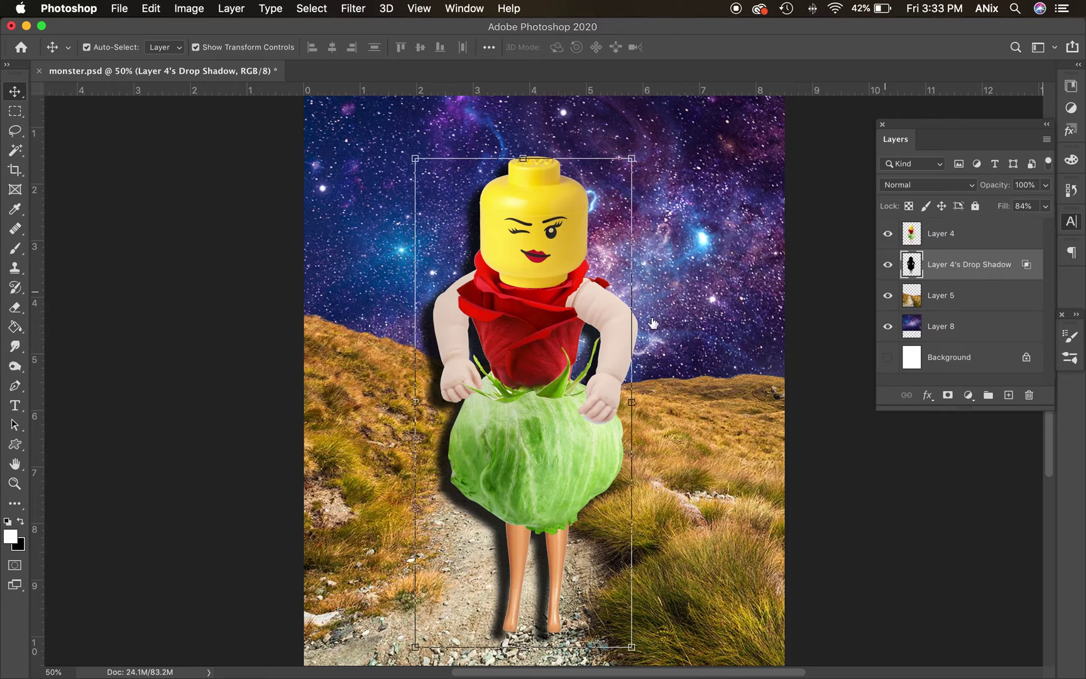
pyautogui.click(956, 239)
pyautogui.moveTo(547, 342)
pyautogui.mouseDown()
pyautogui.moveTo(678, 345)
pyautogui.moveTo(542, 343)
pyautogui.mouseUp()
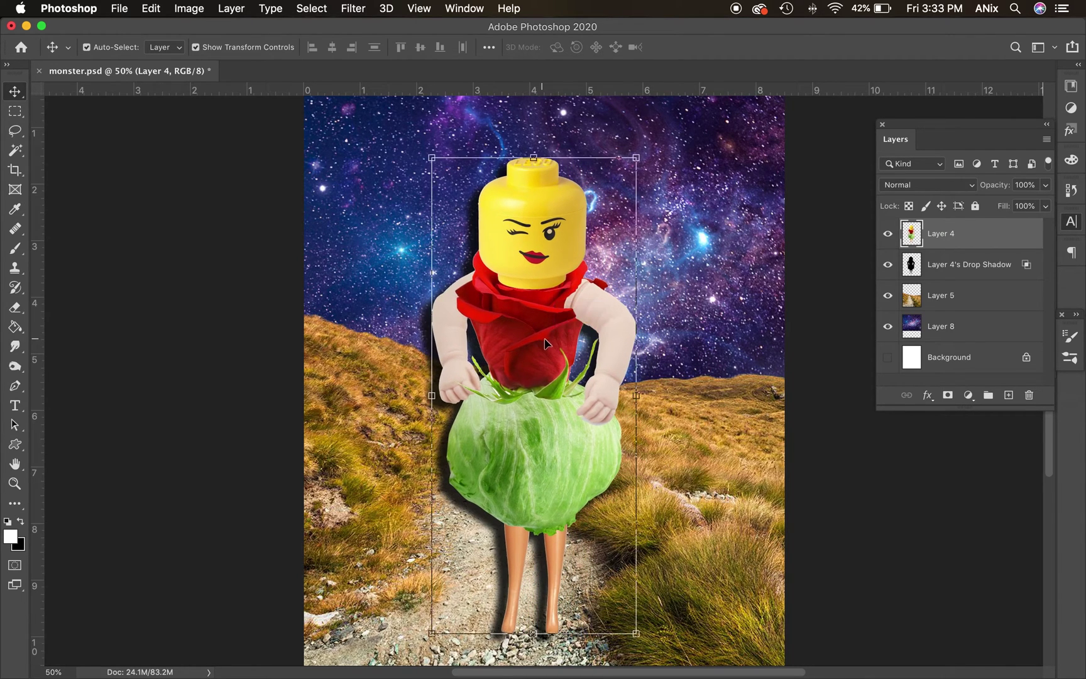
pyautogui.click(975, 269)
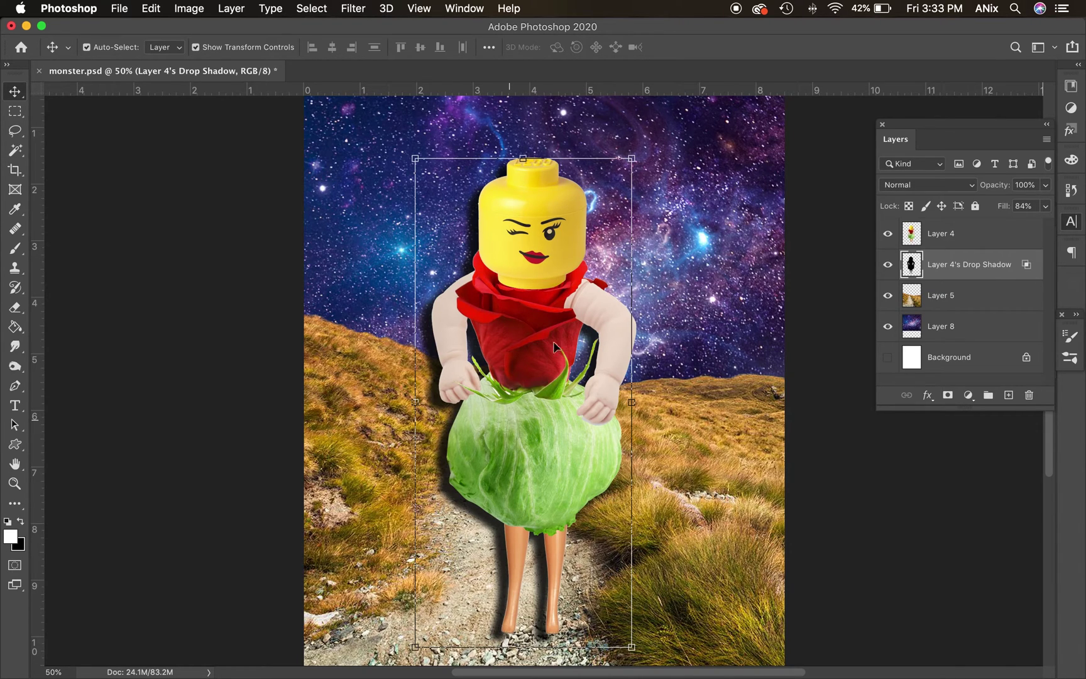
pyautogui.moveTo(523, 157); pyautogui.dragTo(560, 148)
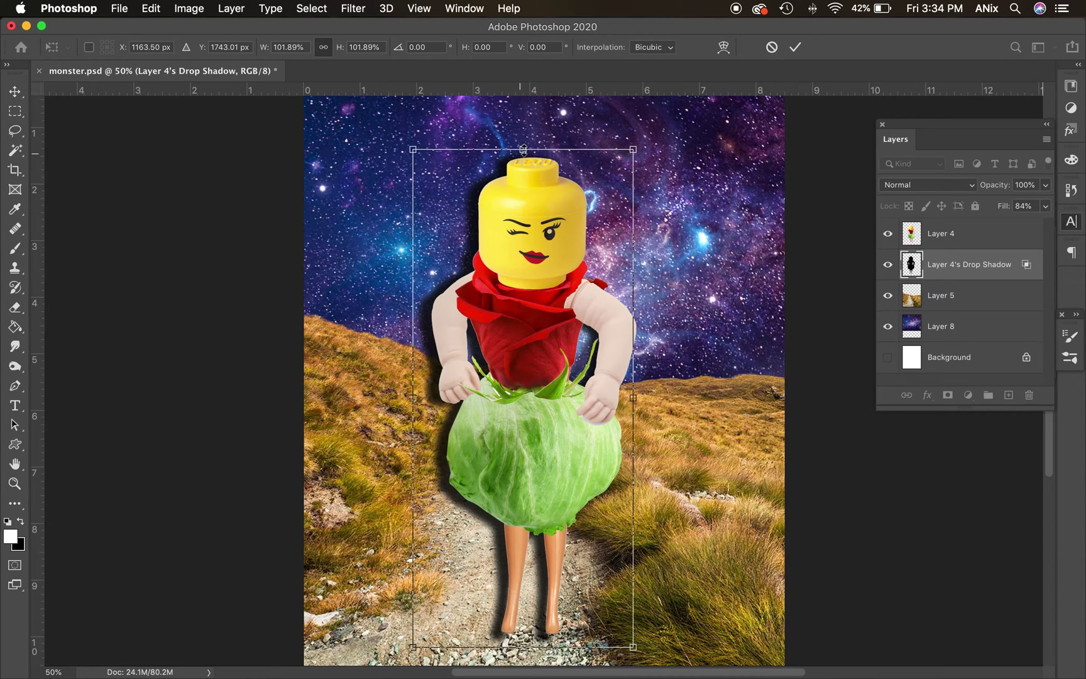
pyautogui.moveTo(523, 149); pyautogui.dragTo(536, 410)
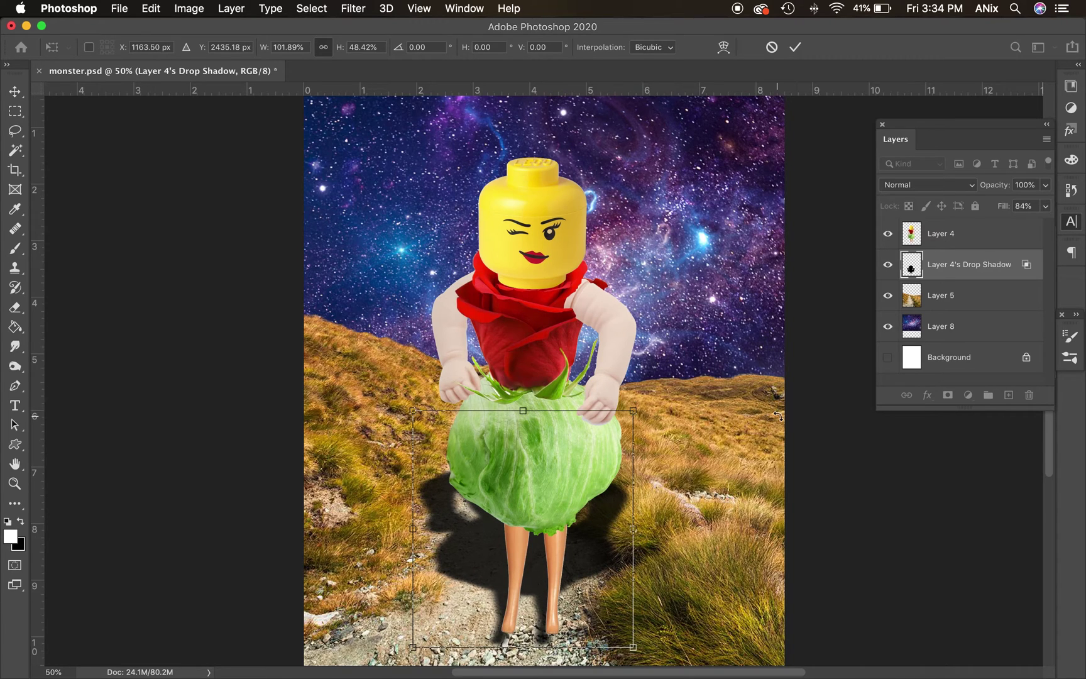
pyautogui.press('Return')
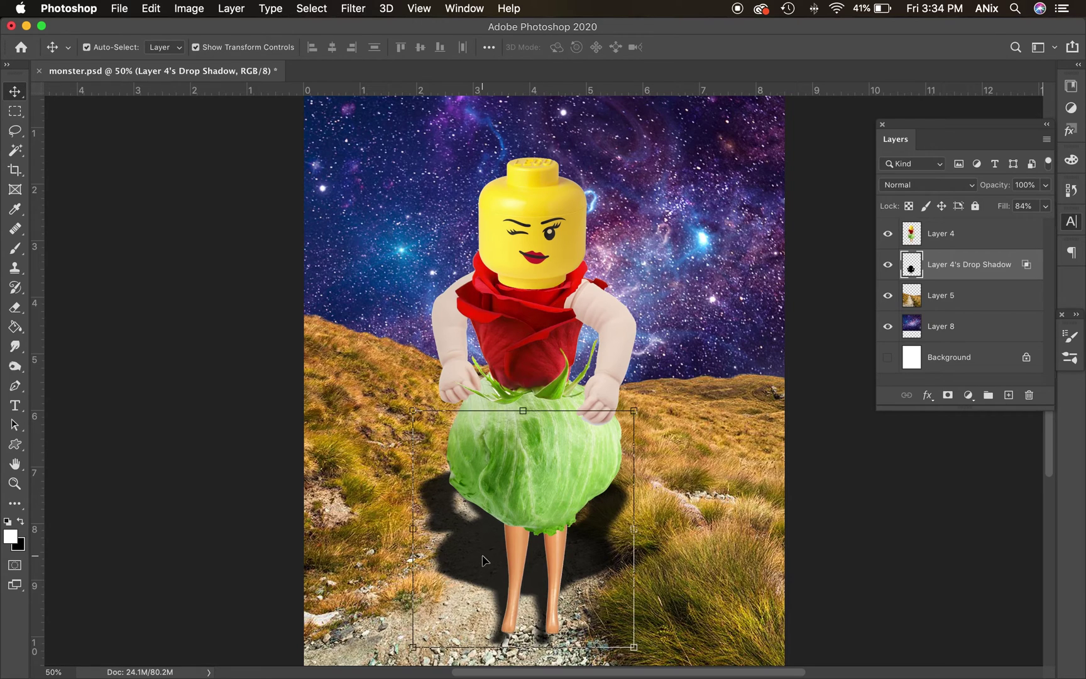
# Reposition the shadow, lower the figure back onto it, and save monster.psd
pyautogui.moveTo(481, 544); pyautogui.dragTo(492, 549)
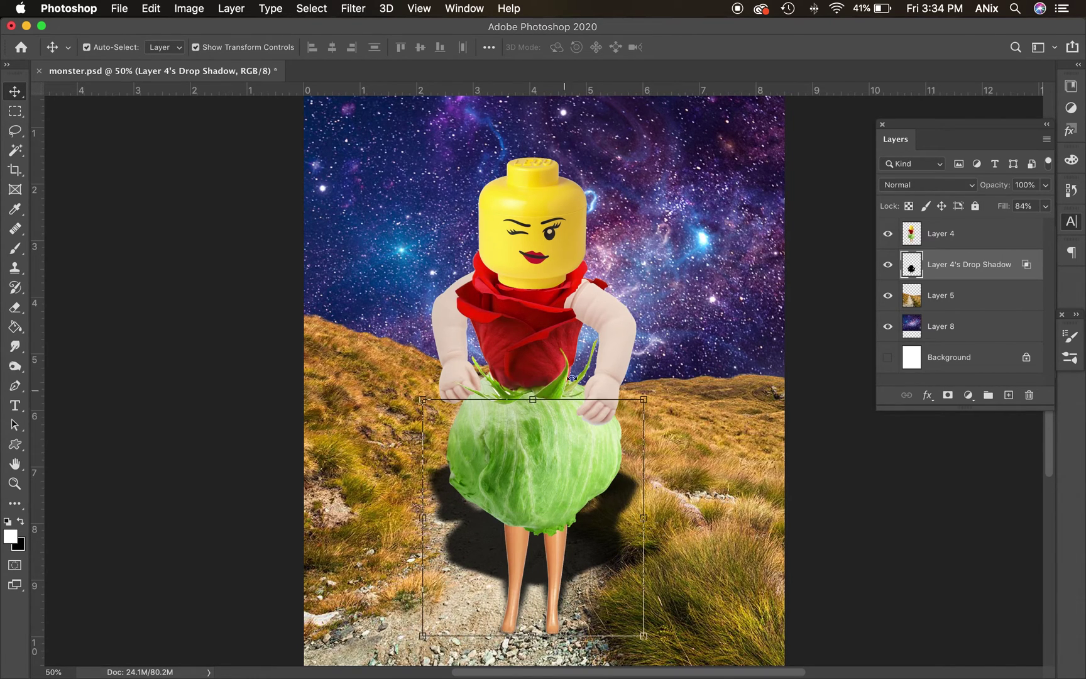
pyautogui.moveTo(548, 355)
pyautogui.mouseDown()
pyautogui.moveTo(655, 344)
pyautogui.moveTo(588, 351)
pyautogui.moveTo(556, 390)
pyautogui.moveTo(534, 386)
pyautogui.moveTo(544, 389)
pyautogui.moveTo(547, 356)
pyautogui.mouseUp()
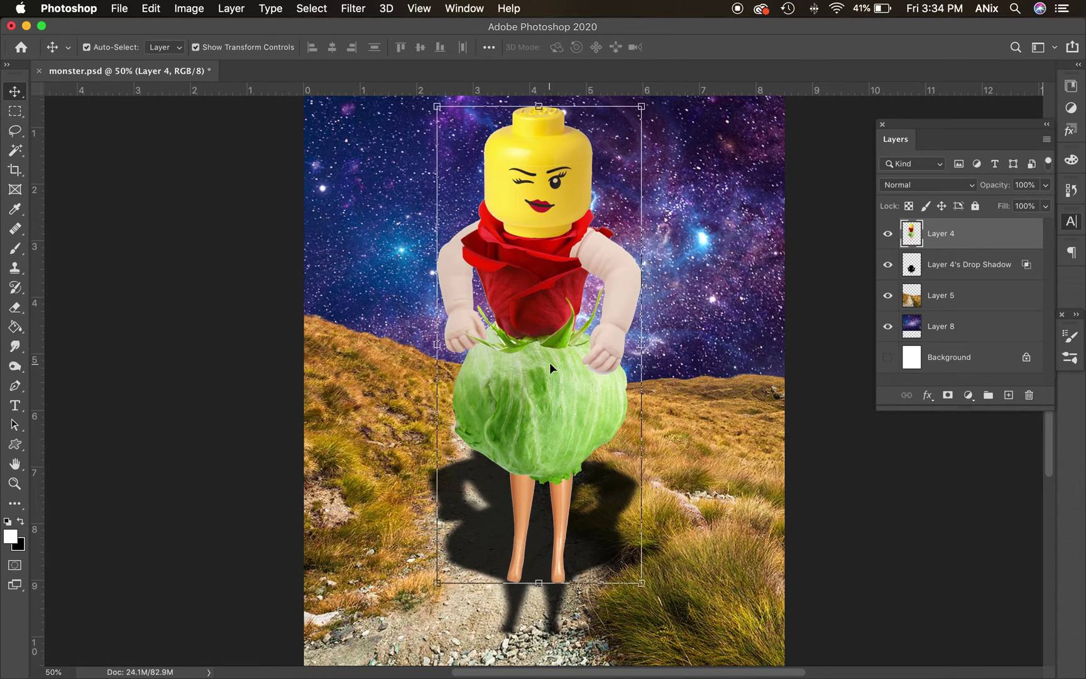
pyautogui.moveTo(534, 368); pyautogui.dragTo(529, 422)
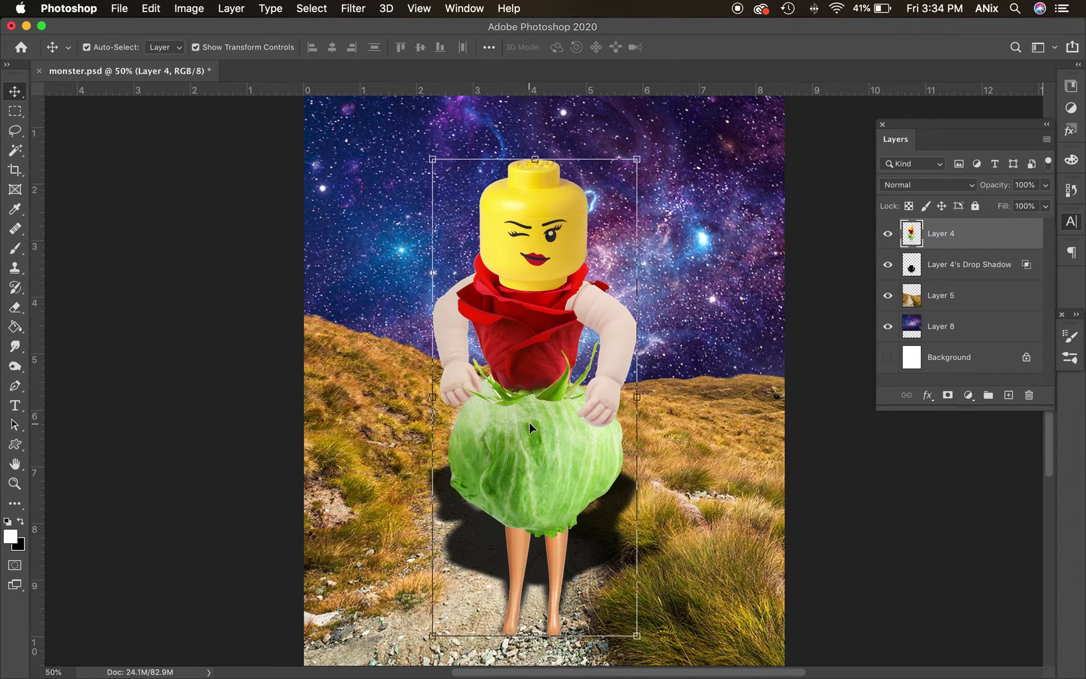
pyautogui.click(939, 271)
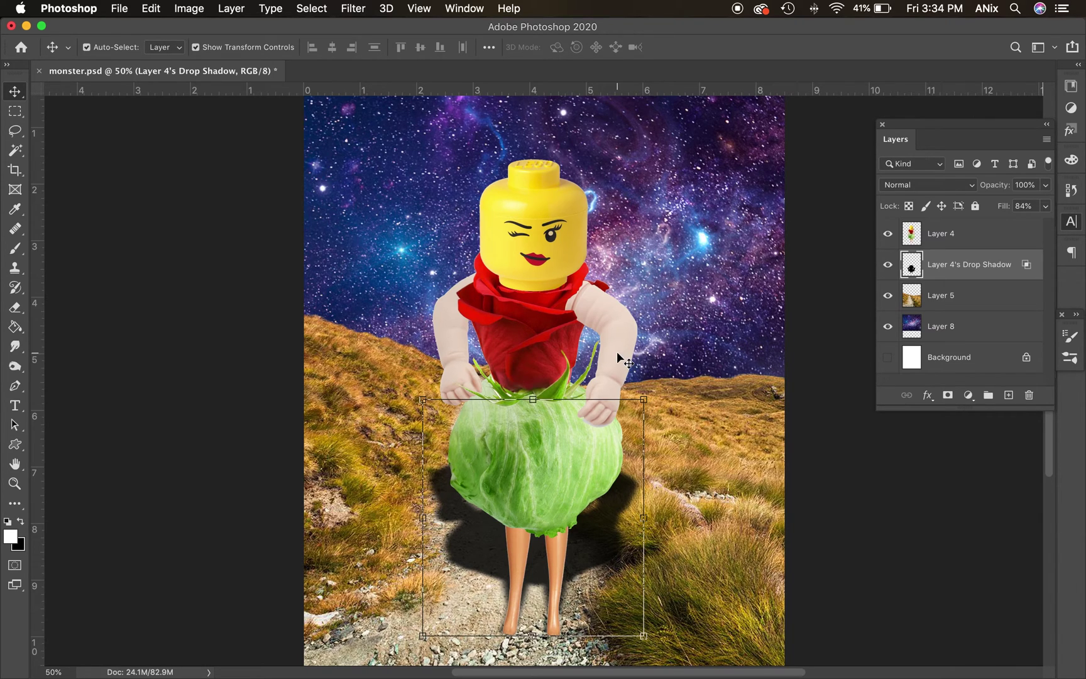
pyautogui.click(452, 345)
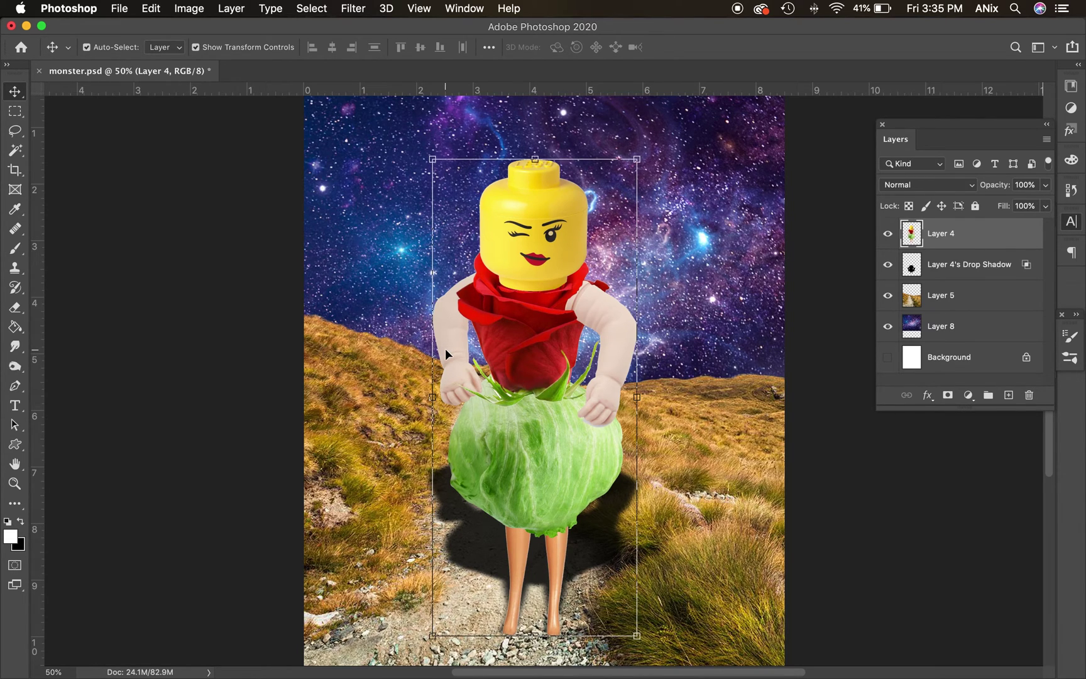
pyautogui.press('super+s')
# Skew the drop shadow layer so its top slants left across the hillside path
pyautogui.click(1013, 272)
pyautogui.click(148, 8)
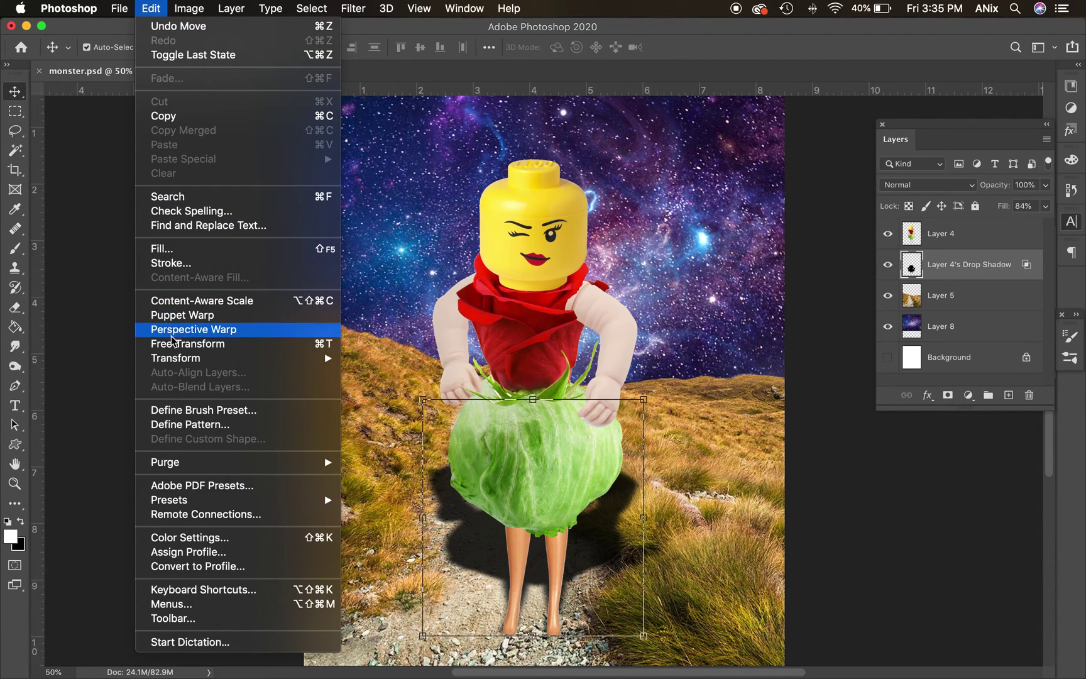
pyautogui.moveTo(175, 358)
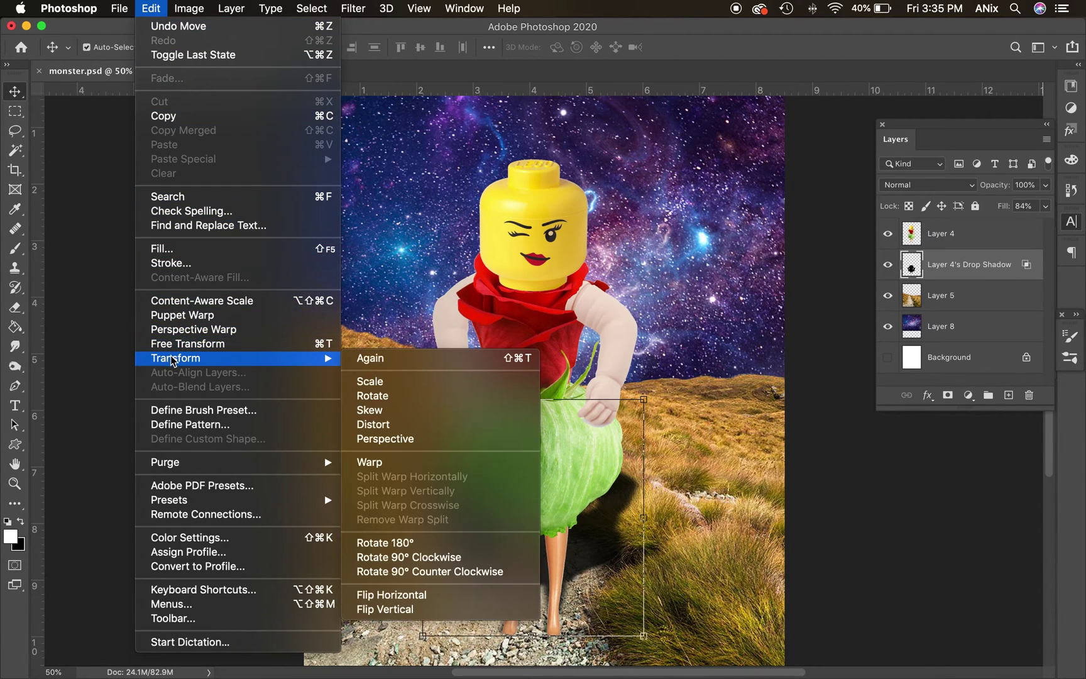
pyautogui.click(370, 410)
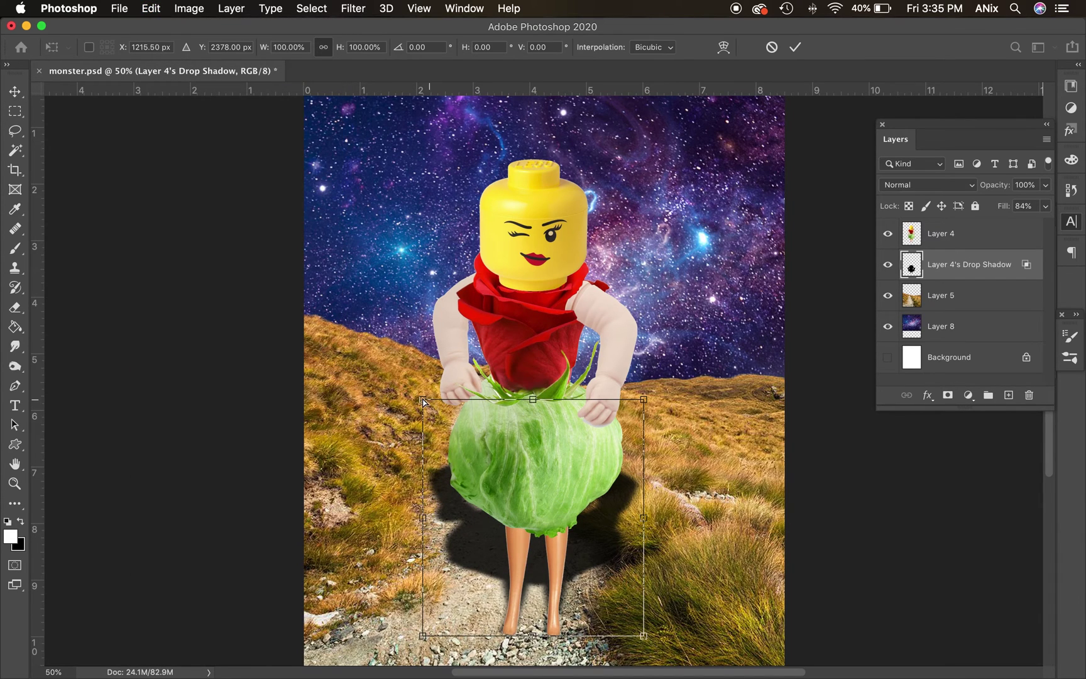
pyautogui.moveTo(423, 400); pyautogui.dragTo(319, 402)
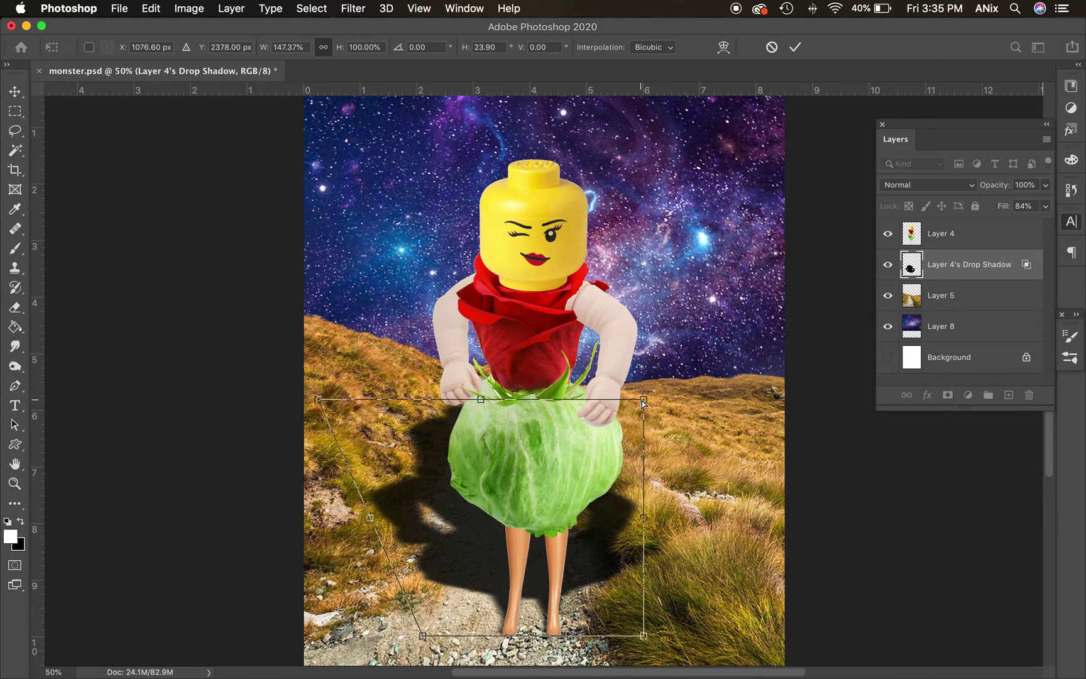
pyautogui.moveTo(642, 400); pyautogui.dragTo(506, 400)
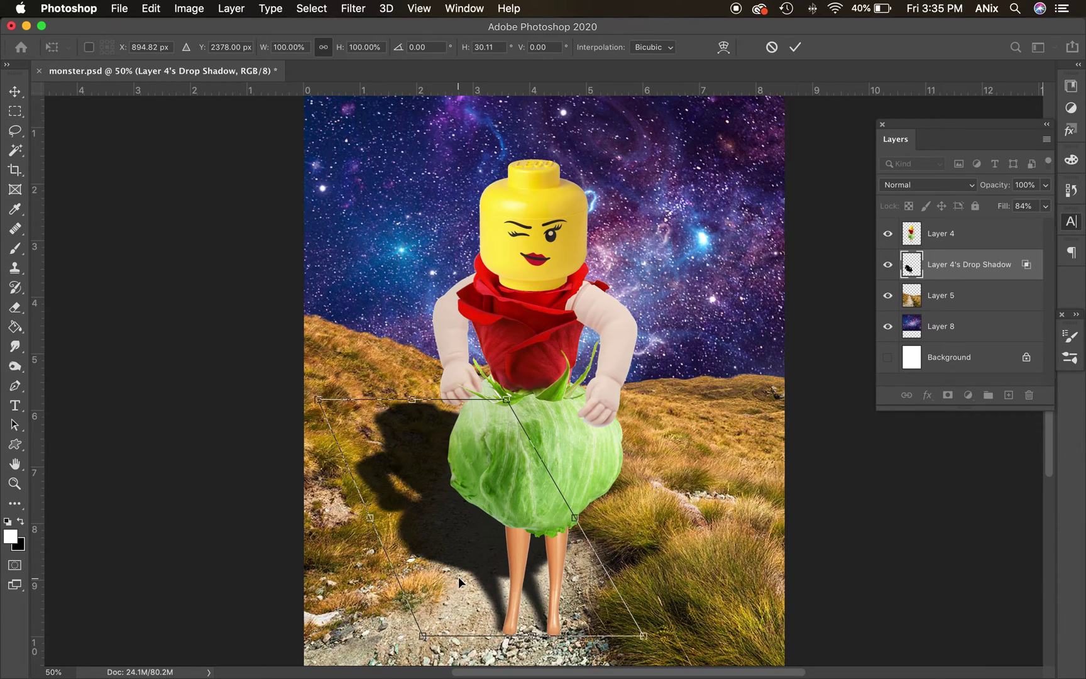
pyautogui.press('Return')
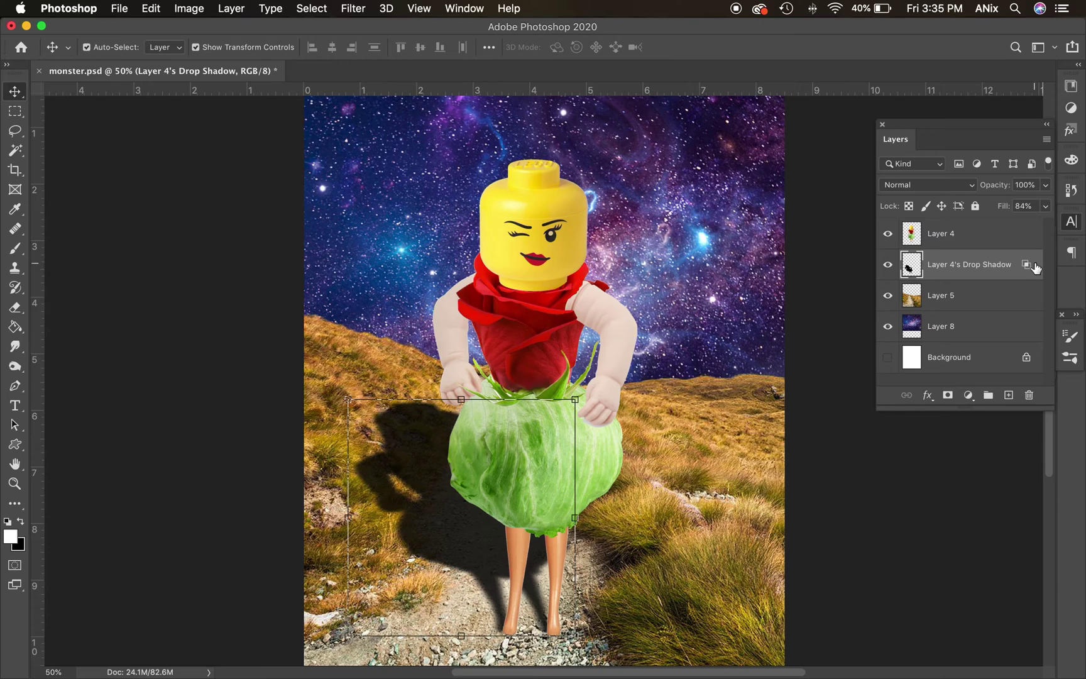
# Lower the shadow layer's fill to 66% and its opacity to 84%
pyautogui.click(1045, 186)
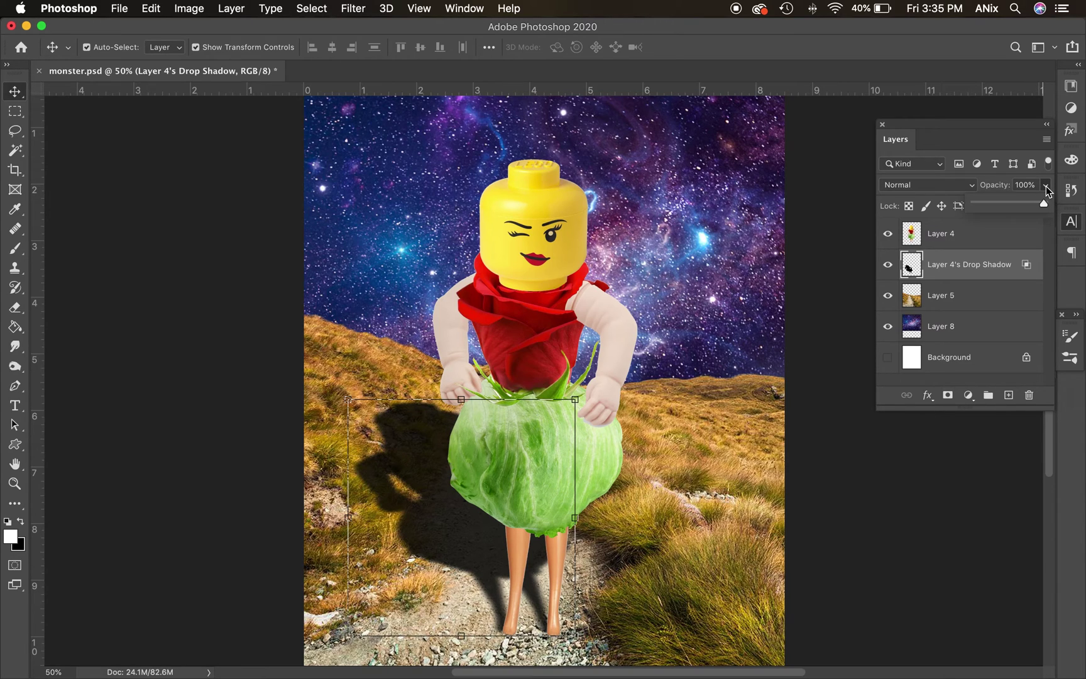
pyautogui.click(1046, 187)
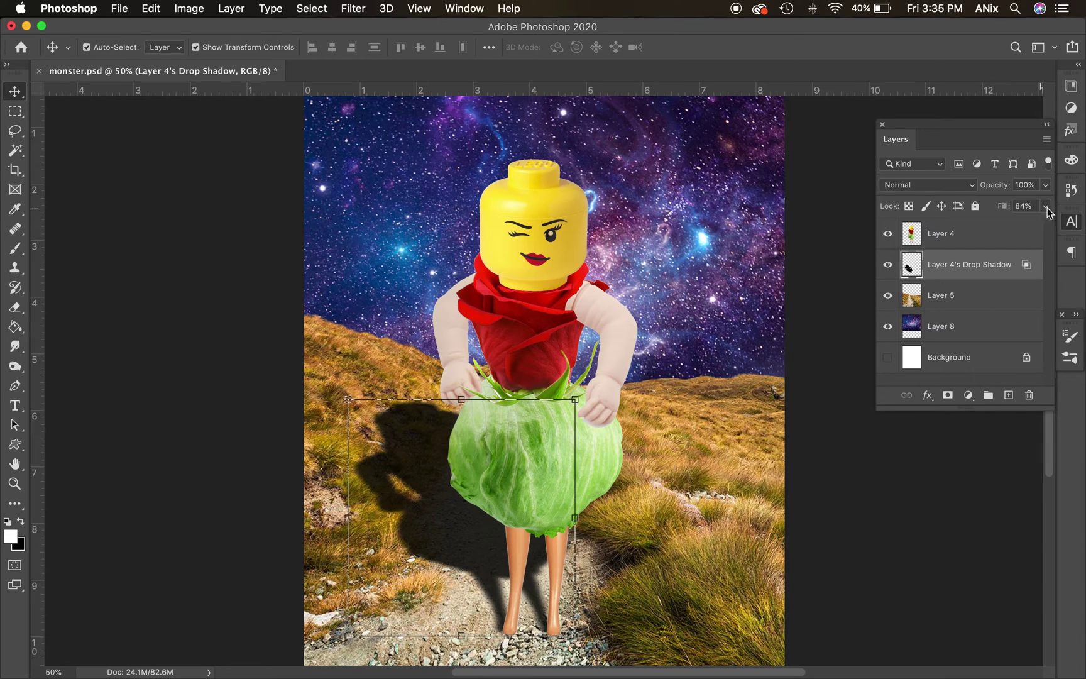
pyautogui.click(1046, 206)
pyautogui.moveTo(1052, 221); pyautogui.dragTo(1027, 224)
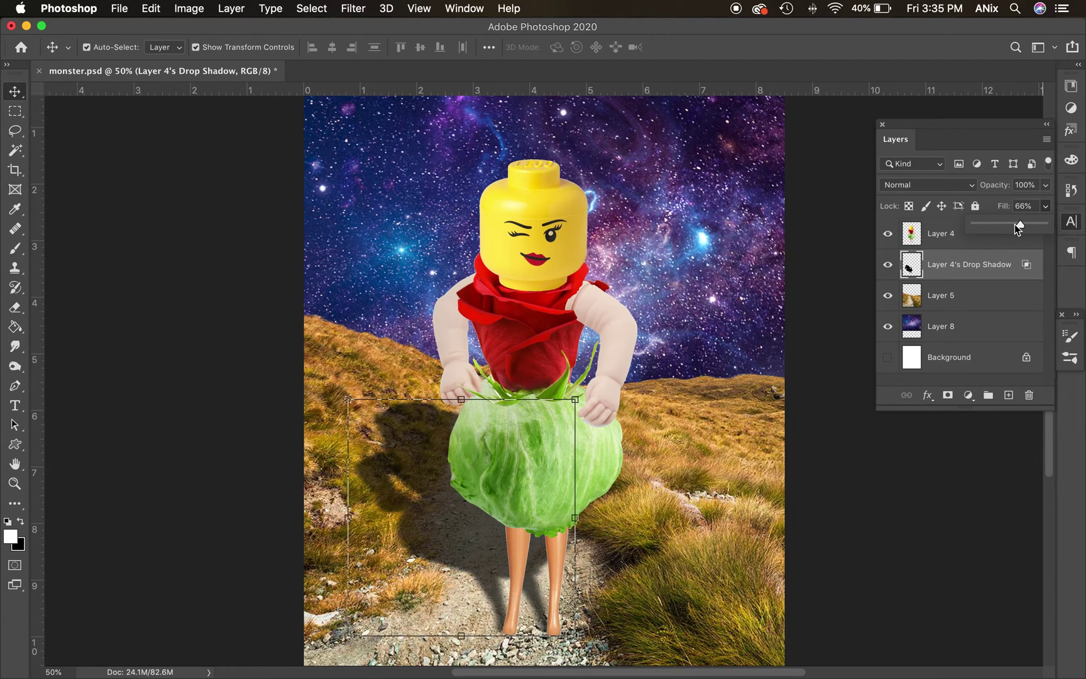
pyautogui.click(1044, 186)
pyautogui.moveTo(1041, 203); pyautogui.dragTo(1034, 203)
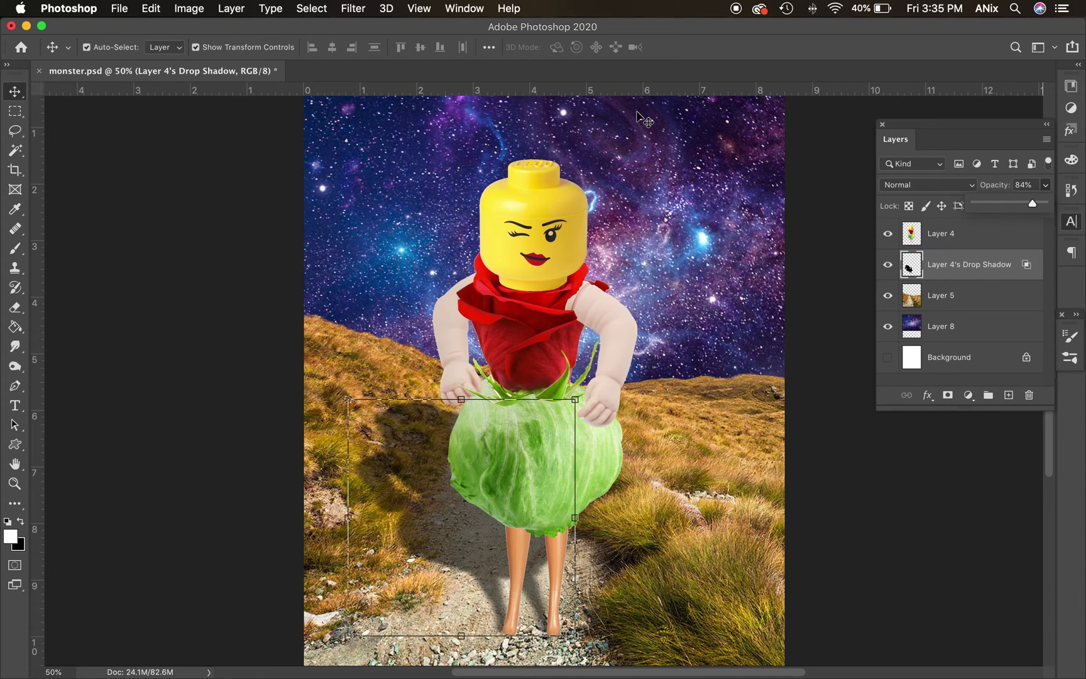
# Apply Gaussian Blur to the shadow layer, reducing the radius to 20.4 pixels
pyautogui.click(360, 13)
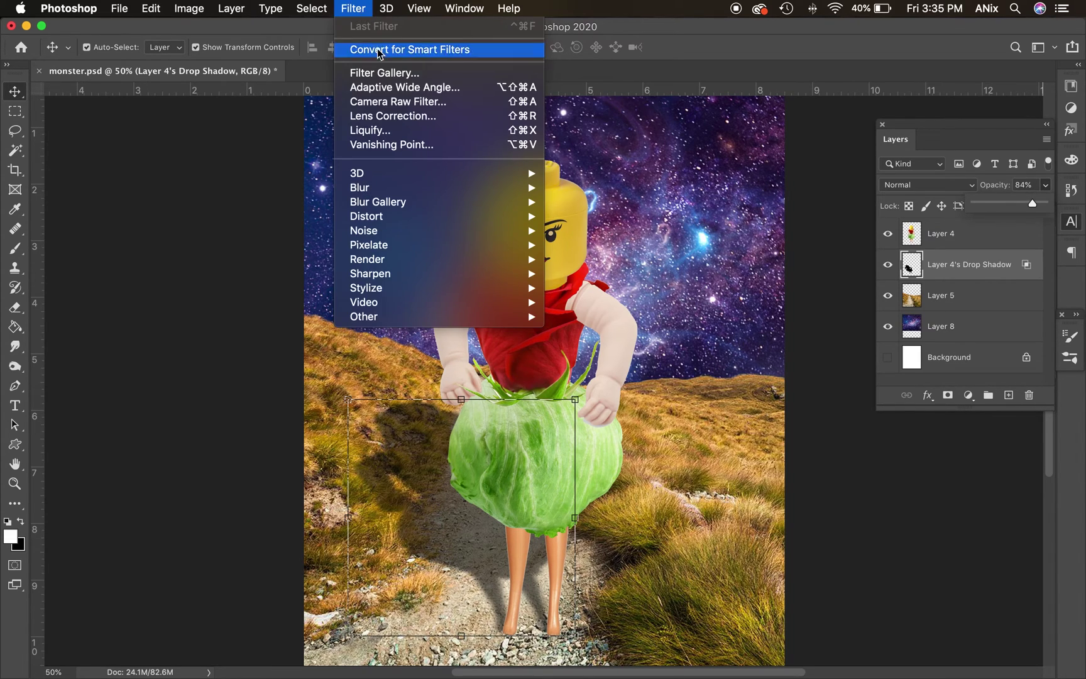
pyautogui.moveTo(368, 189)
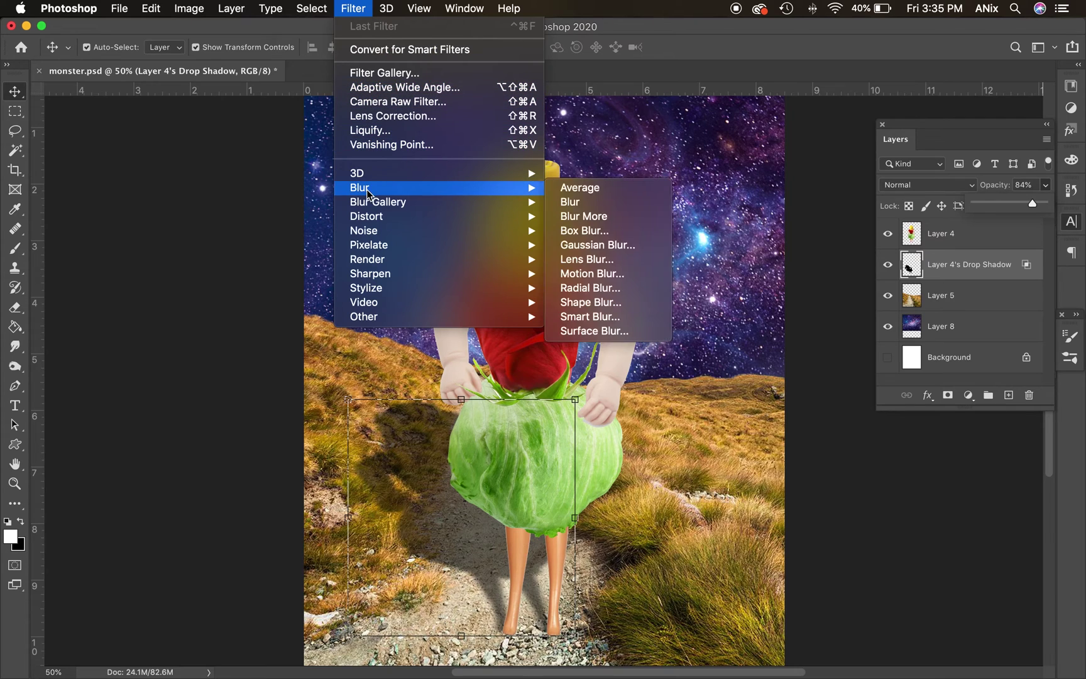
pyautogui.click(659, 245)
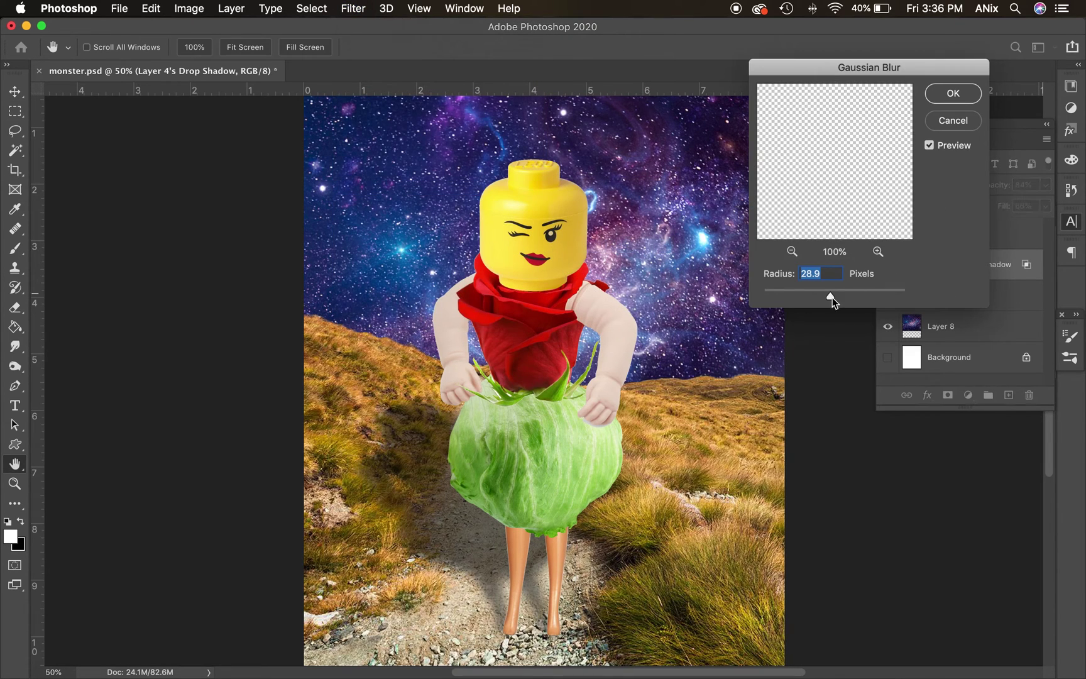
pyautogui.moveTo(828, 294); pyautogui.dragTo(819, 294)
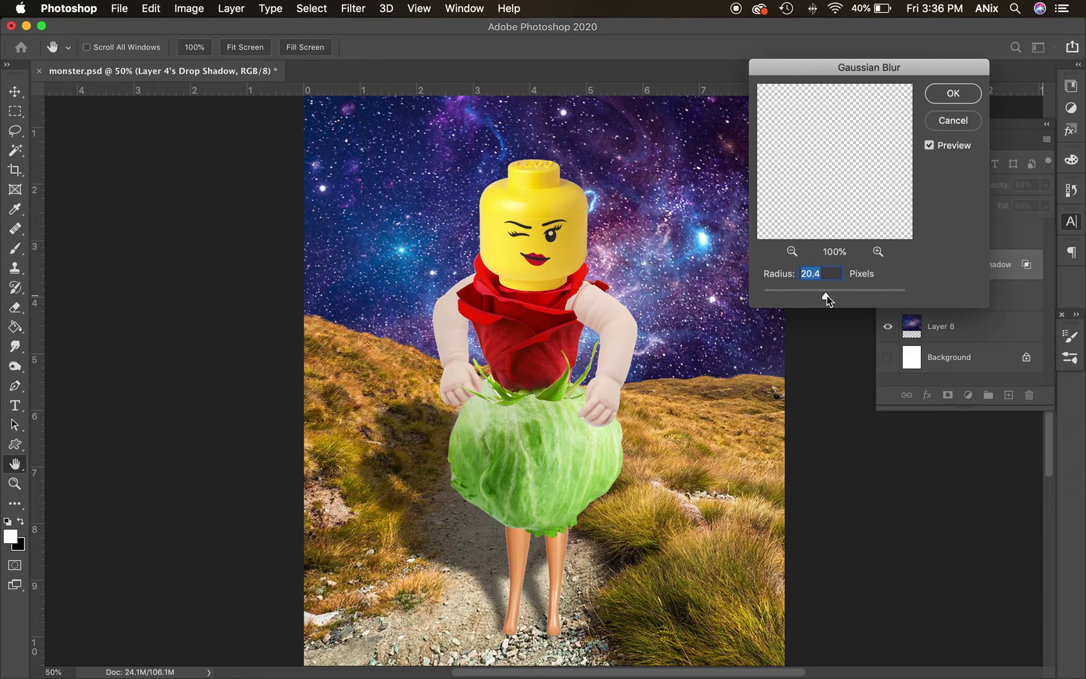
# Confirm the shadow blur, then darken the monster figure to brightness -29
pyautogui.click(945, 95)
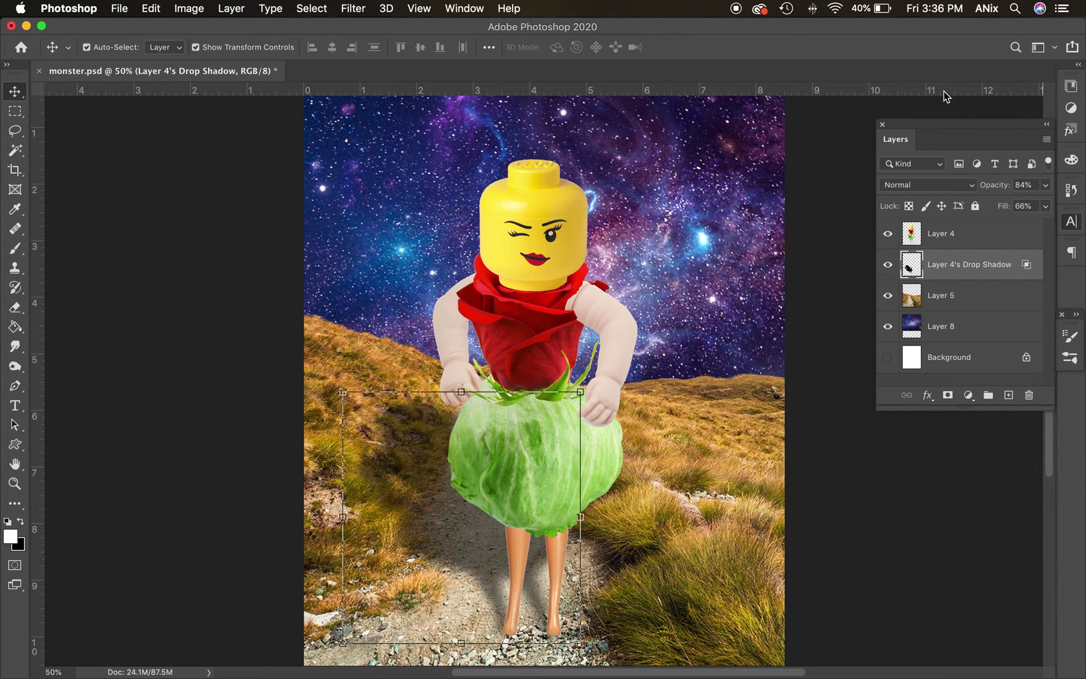
pyautogui.click(986, 240)
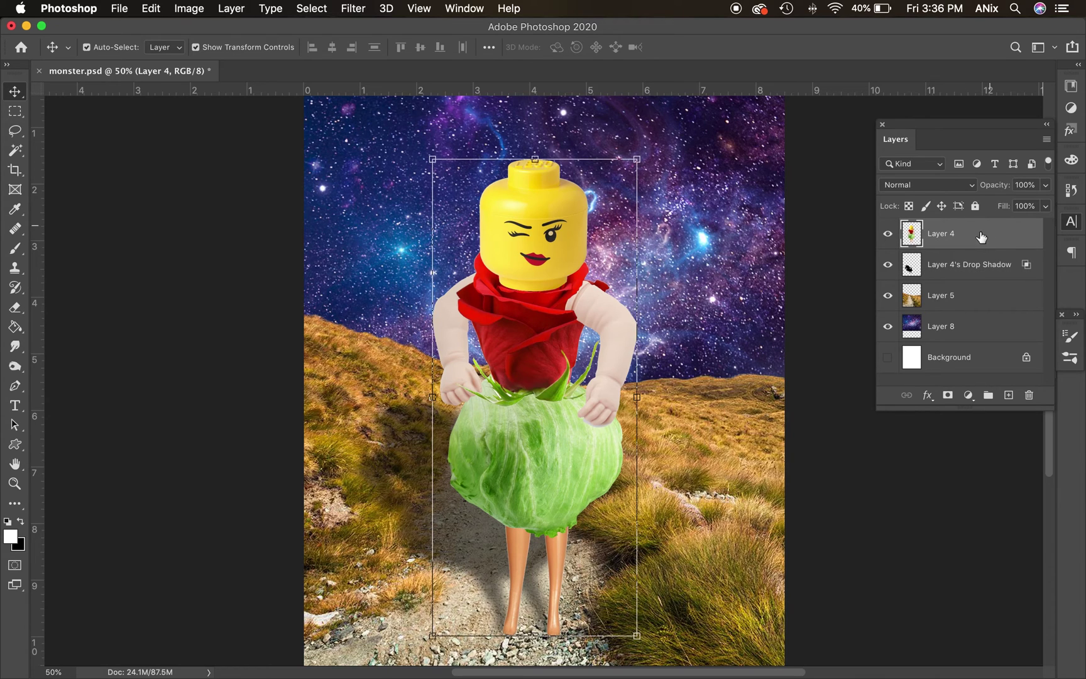
pyautogui.click(188, 9)
pyautogui.moveTo(286, 49)
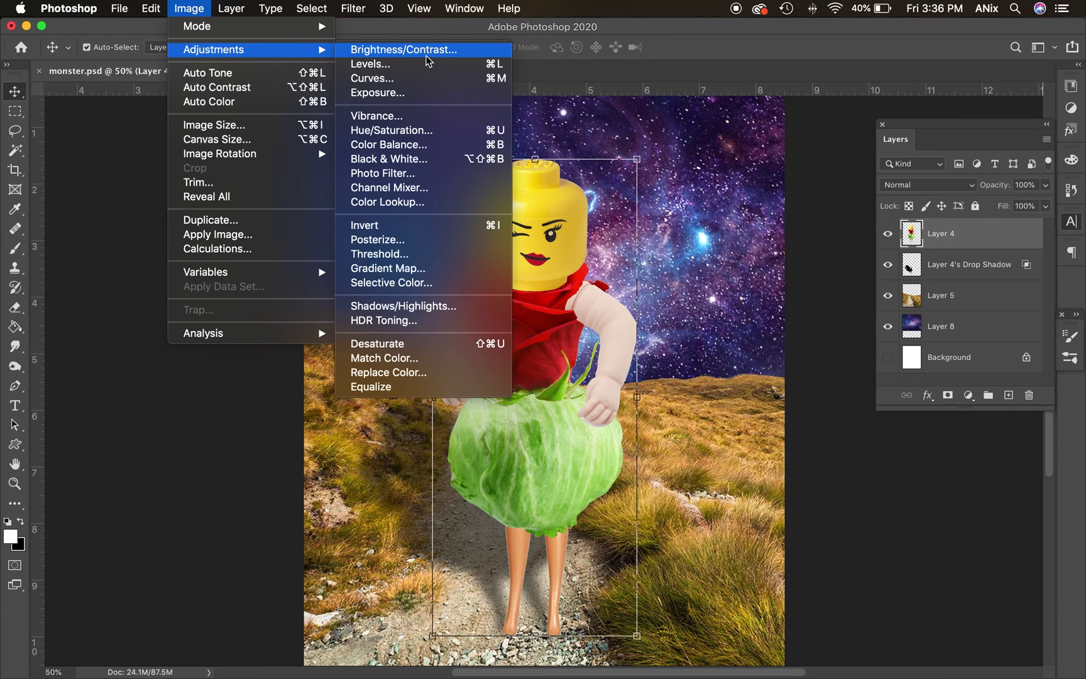
pyautogui.click(509, 80)
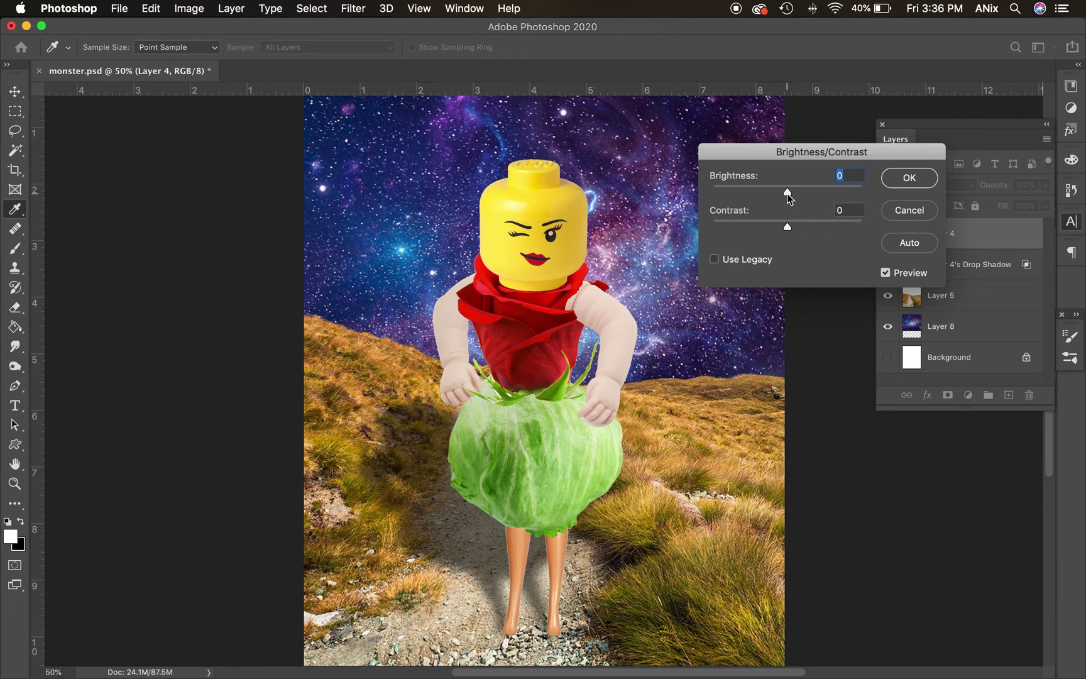
pyautogui.moveTo(779, 195); pyautogui.dragTo(774, 194)
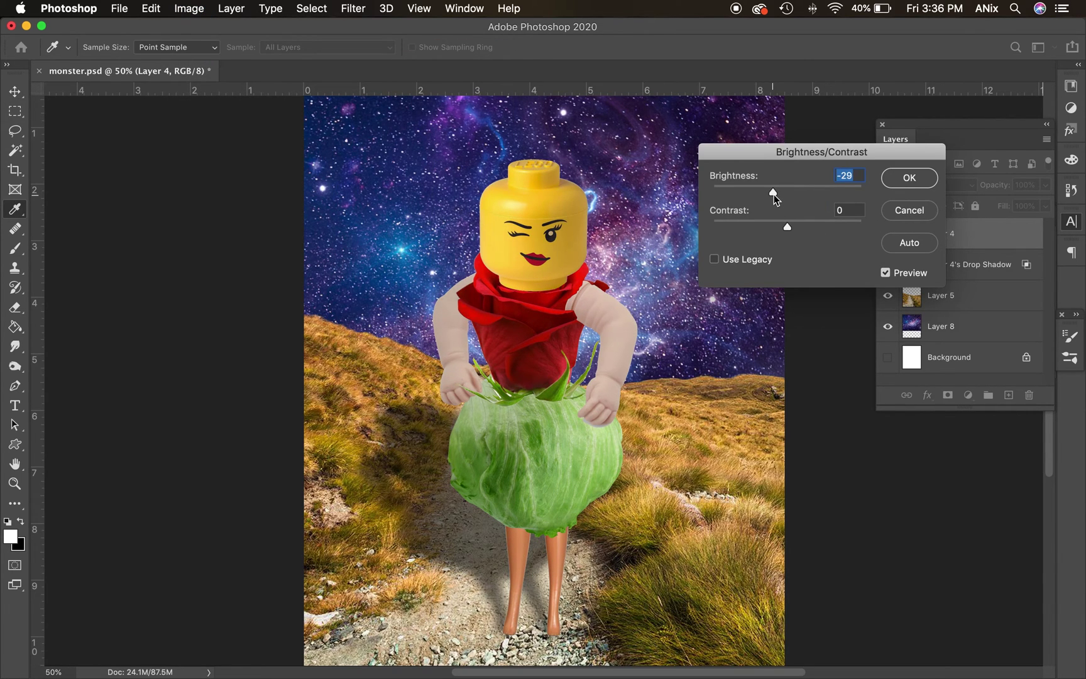
pyautogui.click(908, 178)
pyautogui.press('v')
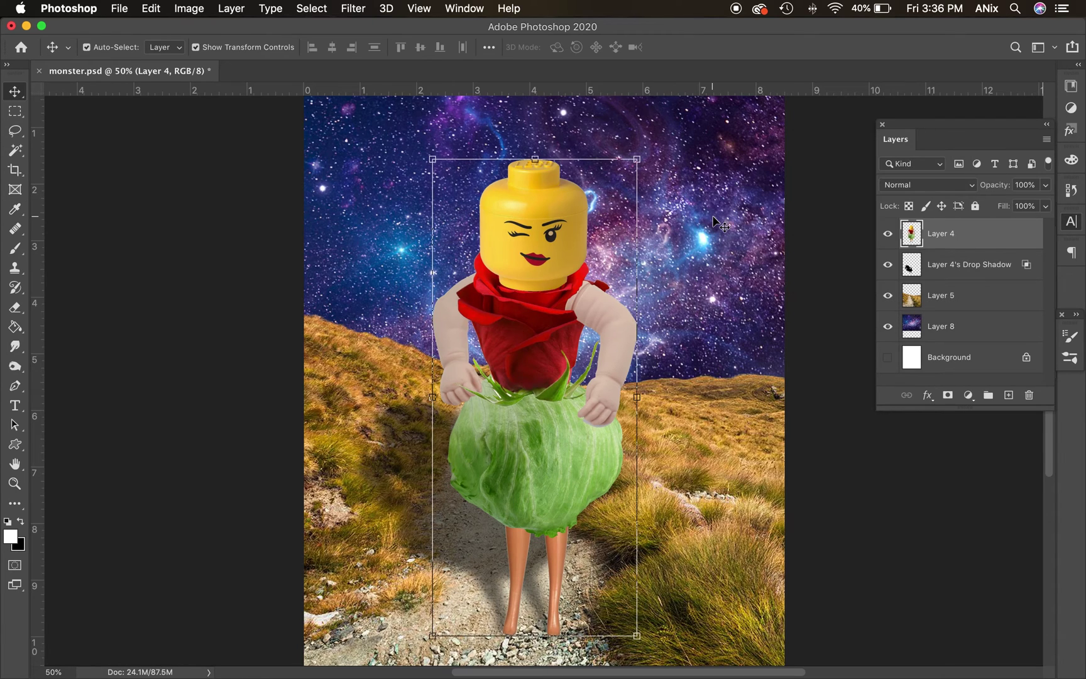
# Darken the galaxy sky on Layer 8 to brightness -36 with Brightness/Contrast
pyautogui.click(960, 328)
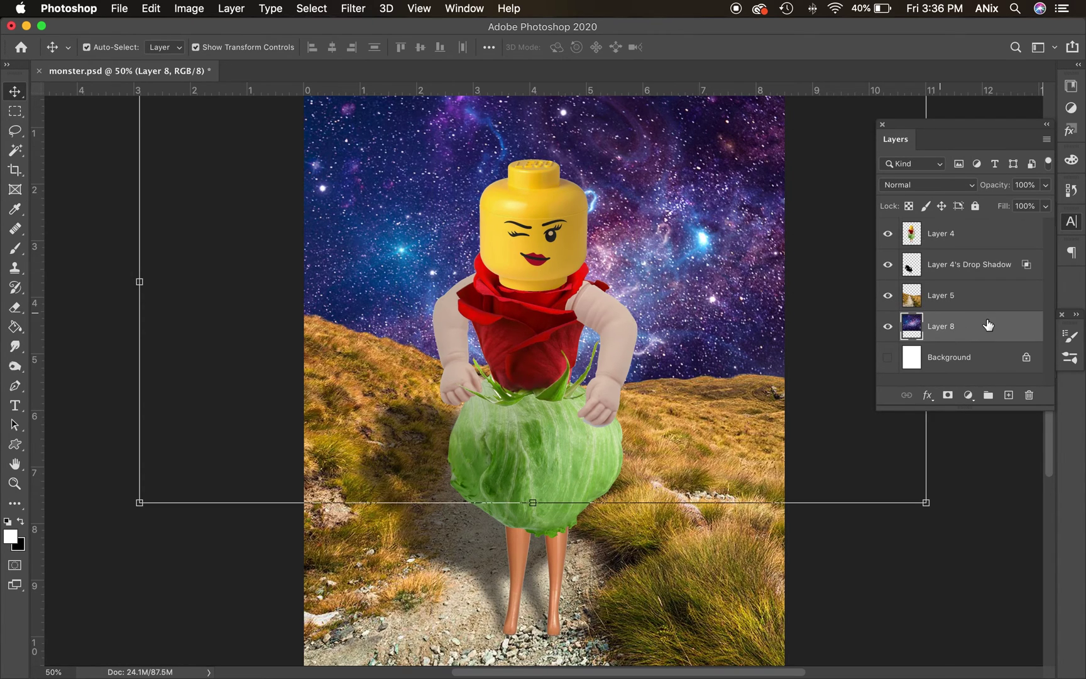
pyautogui.click(189, 8)
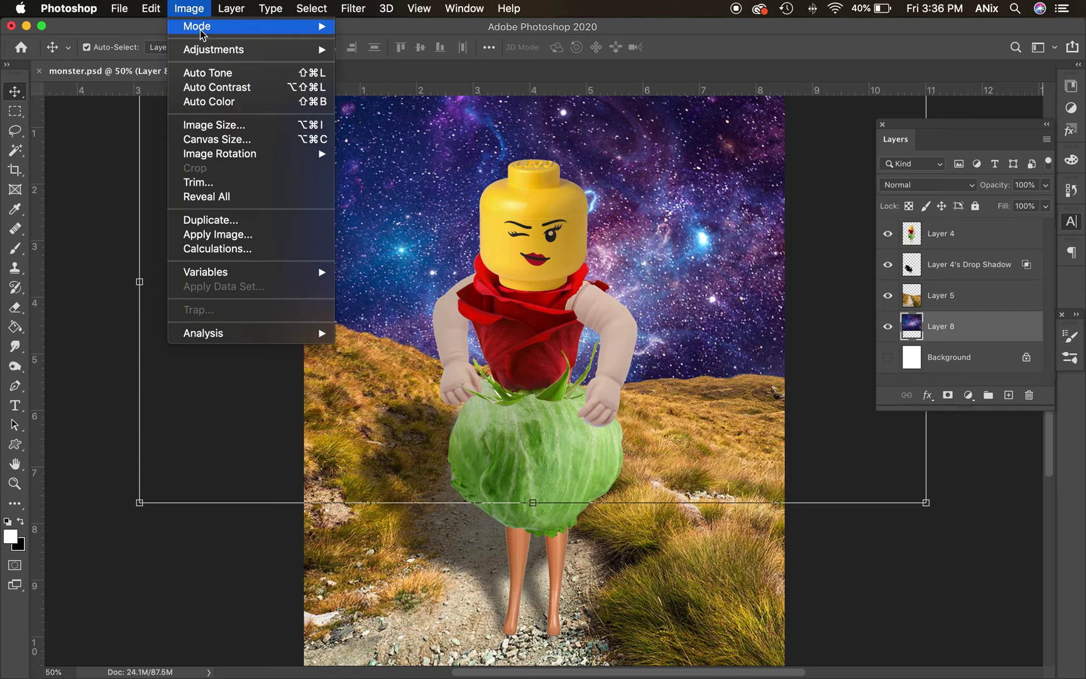
pyautogui.moveTo(203, 49)
pyautogui.click(367, 50)
pyautogui.moveTo(788, 195); pyautogui.dragTo(772, 197)
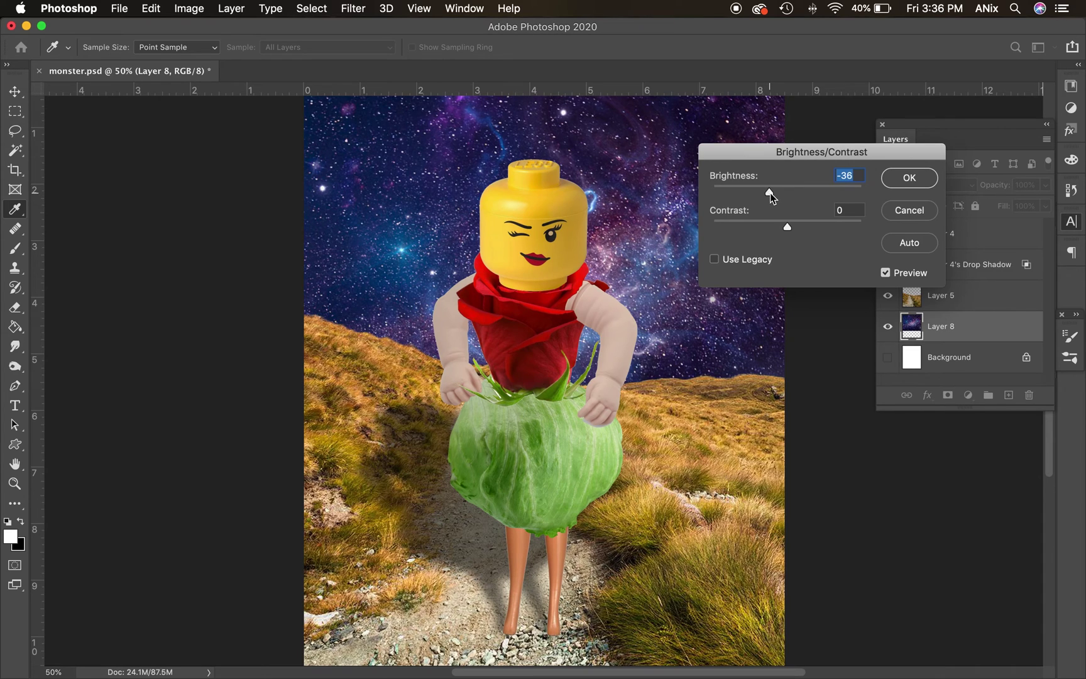
pyautogui.click(918, 180)
pyautogui.press('v')
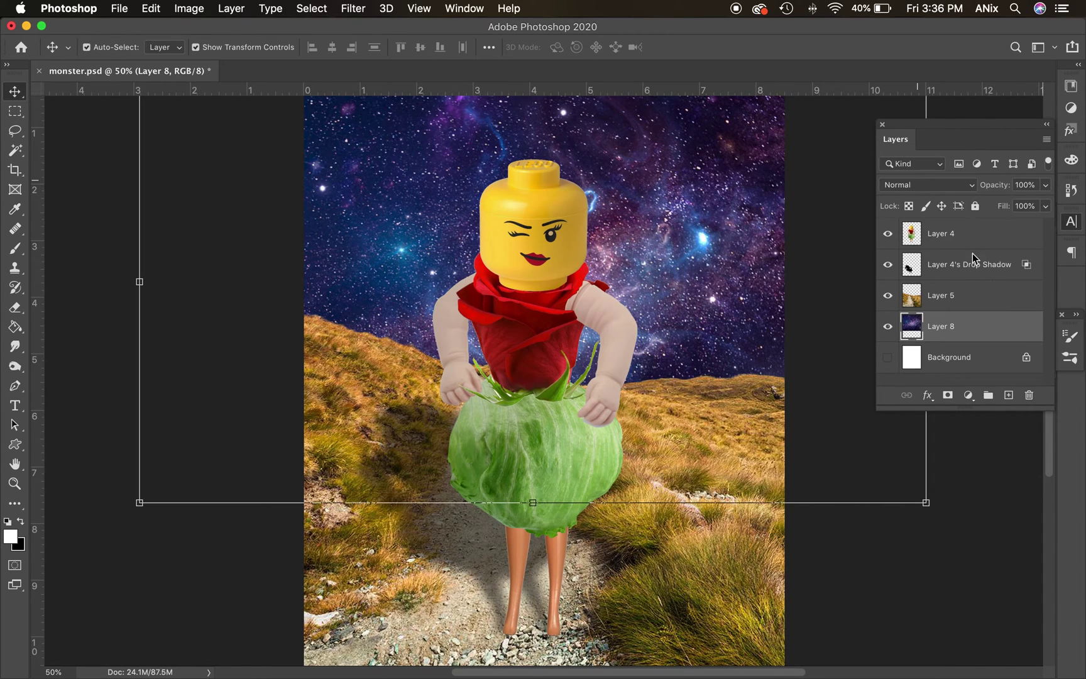
# Darken the hillside landscape on Layer 5 to brightness -33
pyautogui.click(999, 298)
pyautogui.click(191, 9)
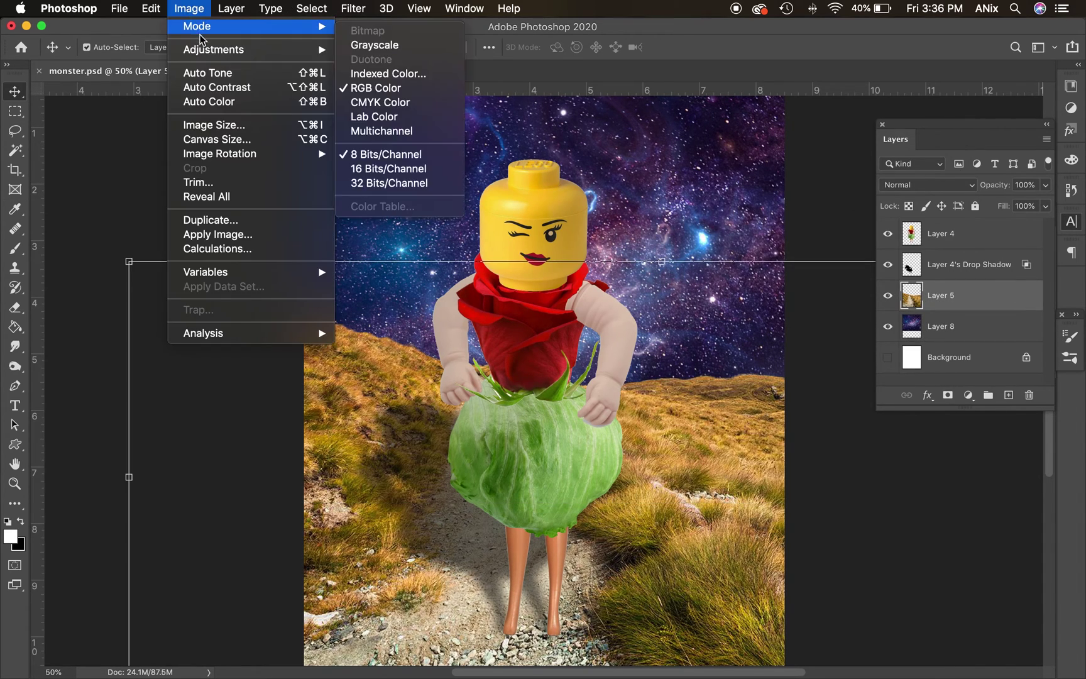
pyautogui.moveTo(201, 45)
pyautogui.click(379, 50)
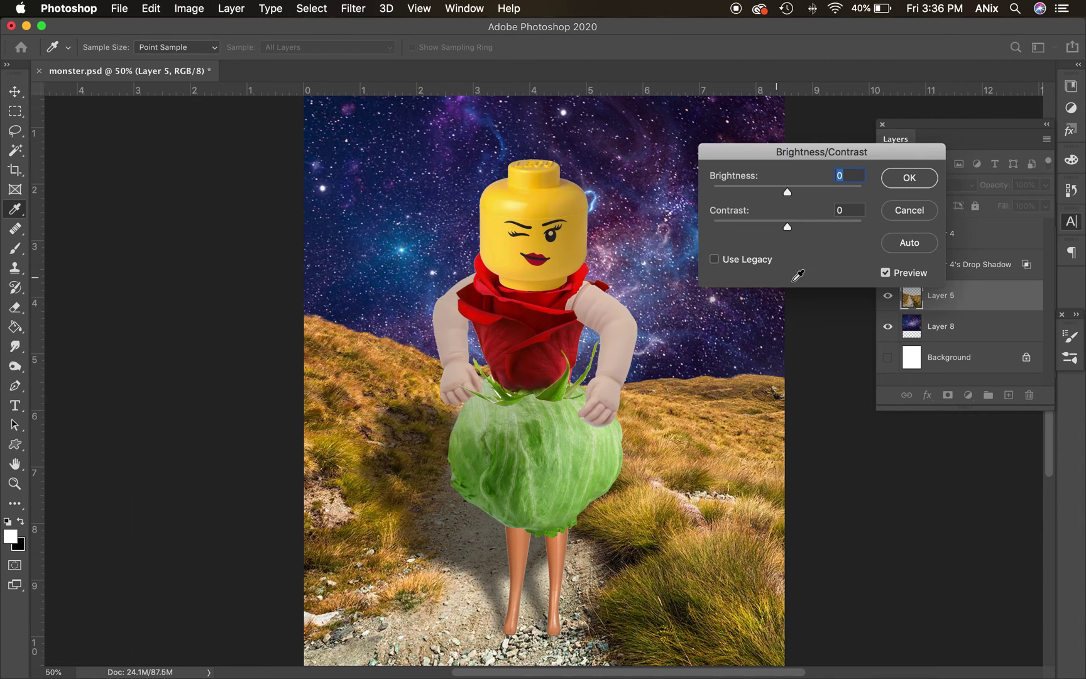
pyautogui.moveTo(787, 192); pyautogui.dragTo(772, 192)
pyautogui.click(895, 177)
pyautogui.press('v')
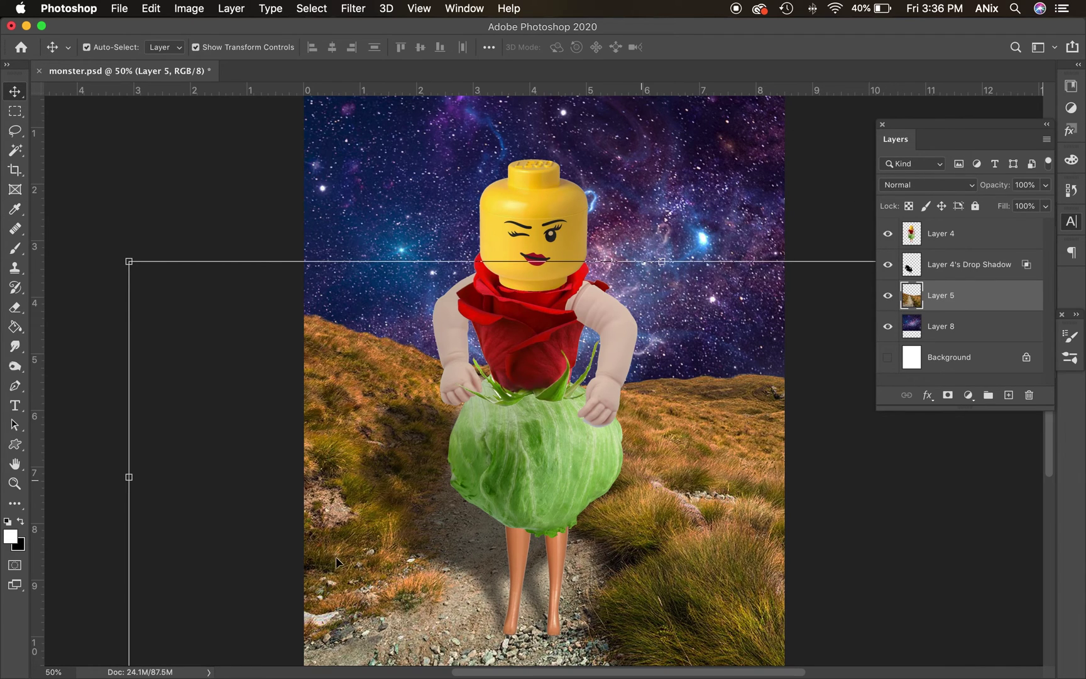
# Stretch the figure's drop shadow upward to about 136% height
pyautogui.click(473, 519)
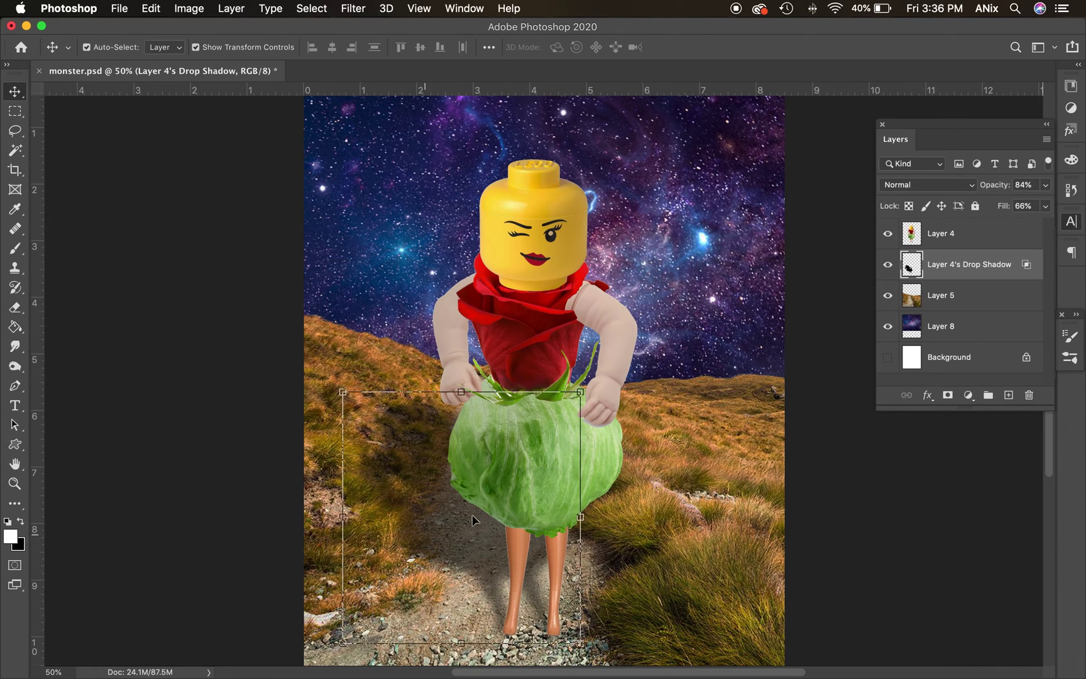
pyautogui.click(459, 391)
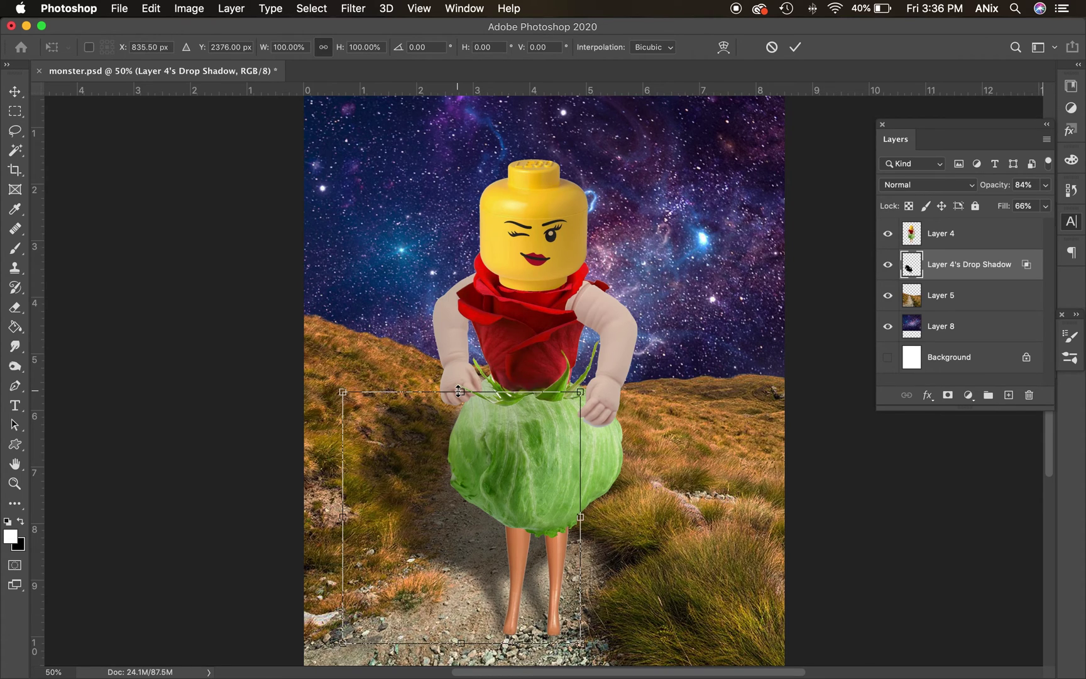
pyautogui.moveTo(459, 391); pyautogui.dragTo(468, 297)
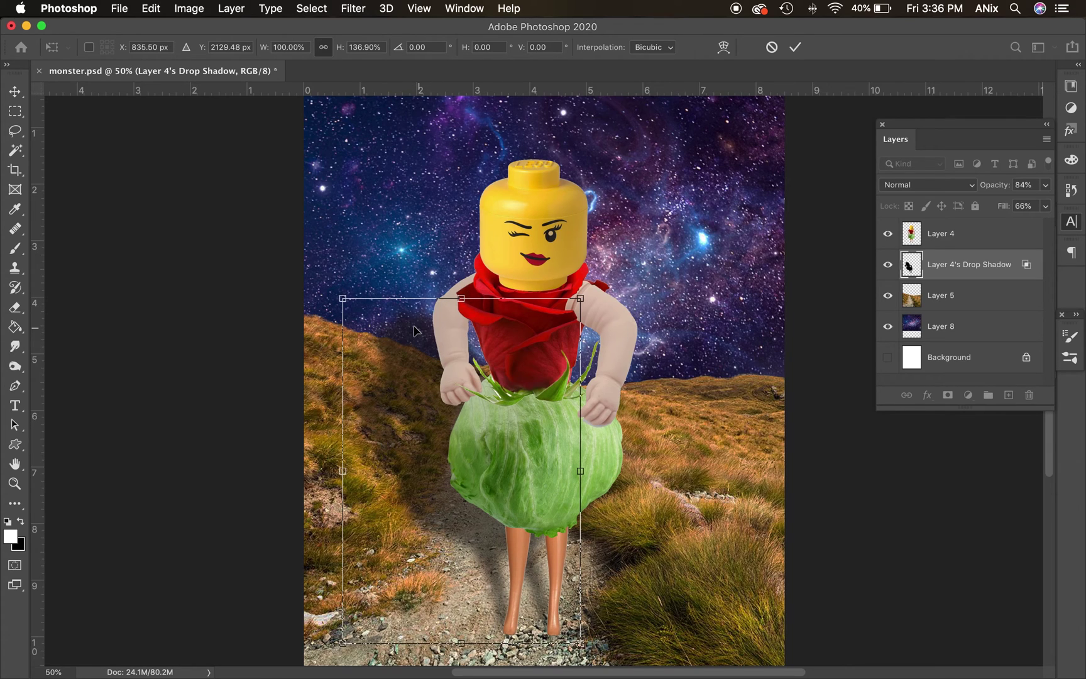
# Erase the shadow where it spills along the hill edge, returning to the Move tool
pyautogui.click(15, 307)
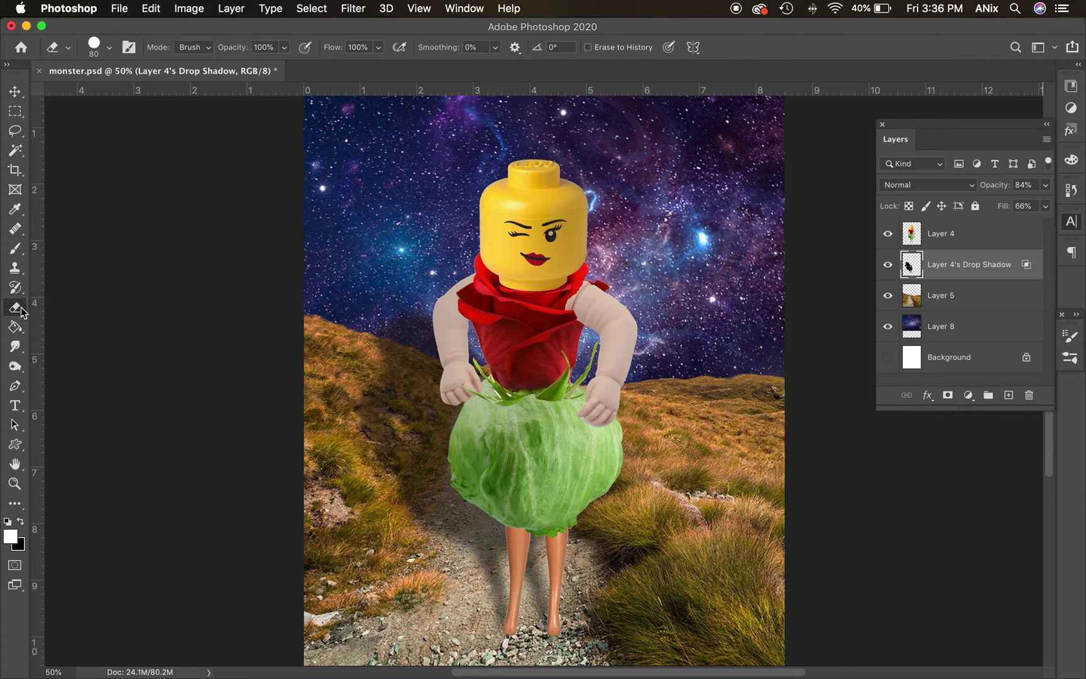
pyautogui.moveTo(371, 326)
pyautogui.mouseDown()
pyautogui.moveTo(436, 351)
pyautogui.moveTo(474, 347)
pyautogui.moveTo(405, 323)
pyautogui.moveTo(421, 311)
pyautogui.moveTo(385, 312)
pyautogui.moveTo(379, 326)
pyautogui.moveTo(444, 354)
pyautogui.mouseUp()
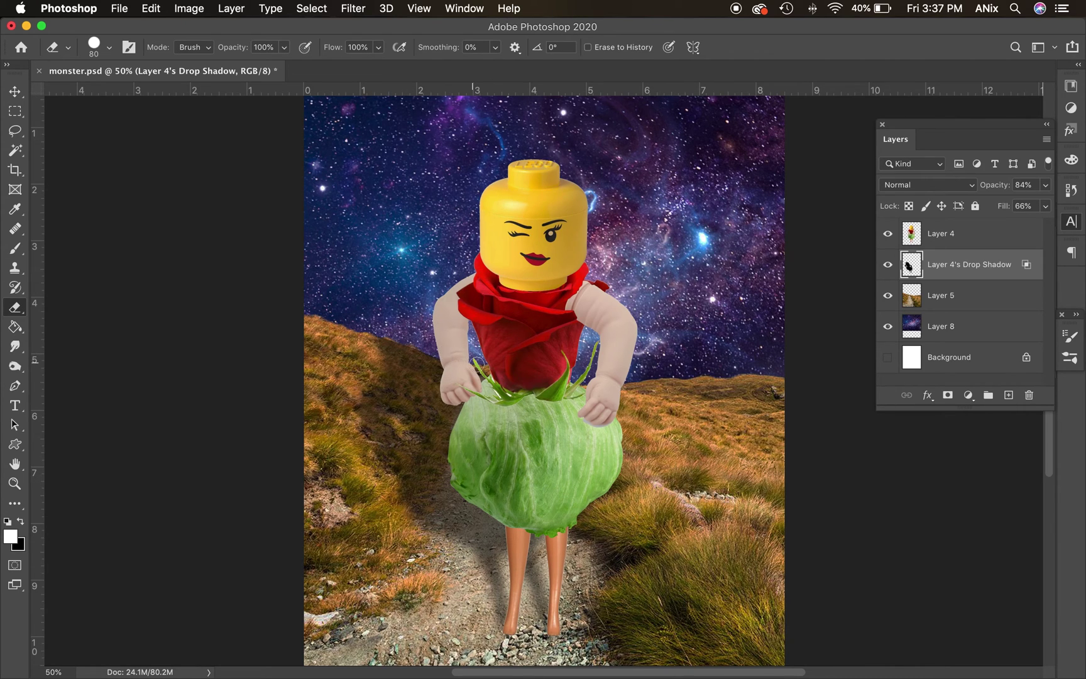
pyautogui.click(15, 91)
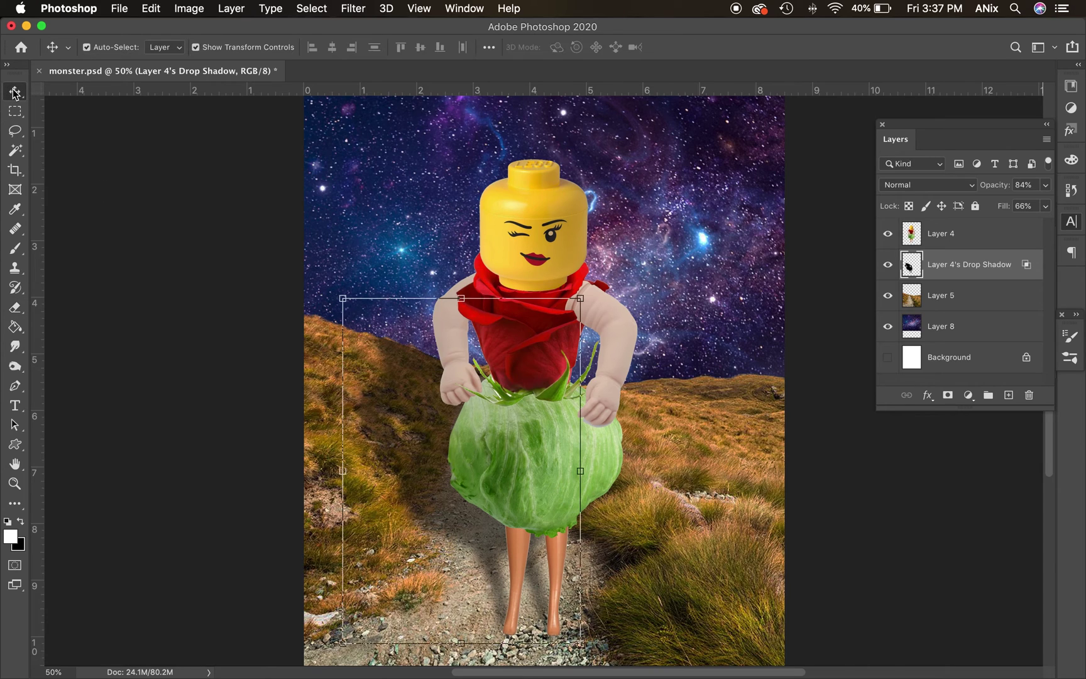
# Flatten all layers into one Background layer, discarding the hidden white layer
pyautogui.scroll(-3, 171, 344)
pyautogui.click(171, 345)
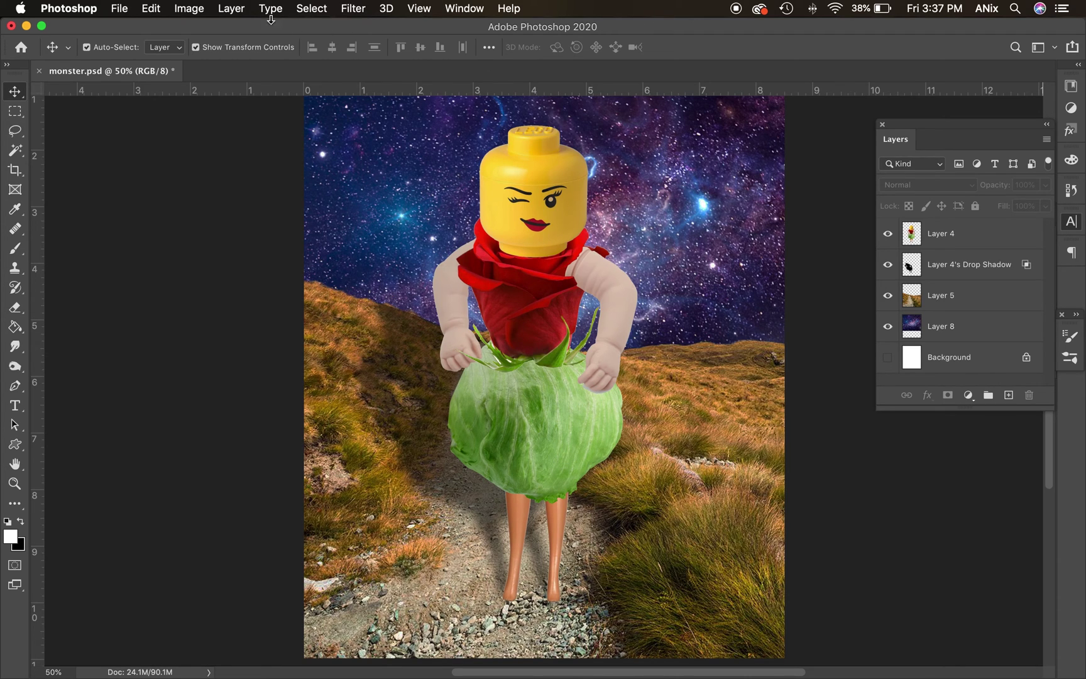
pyautogui.click(237, 13)
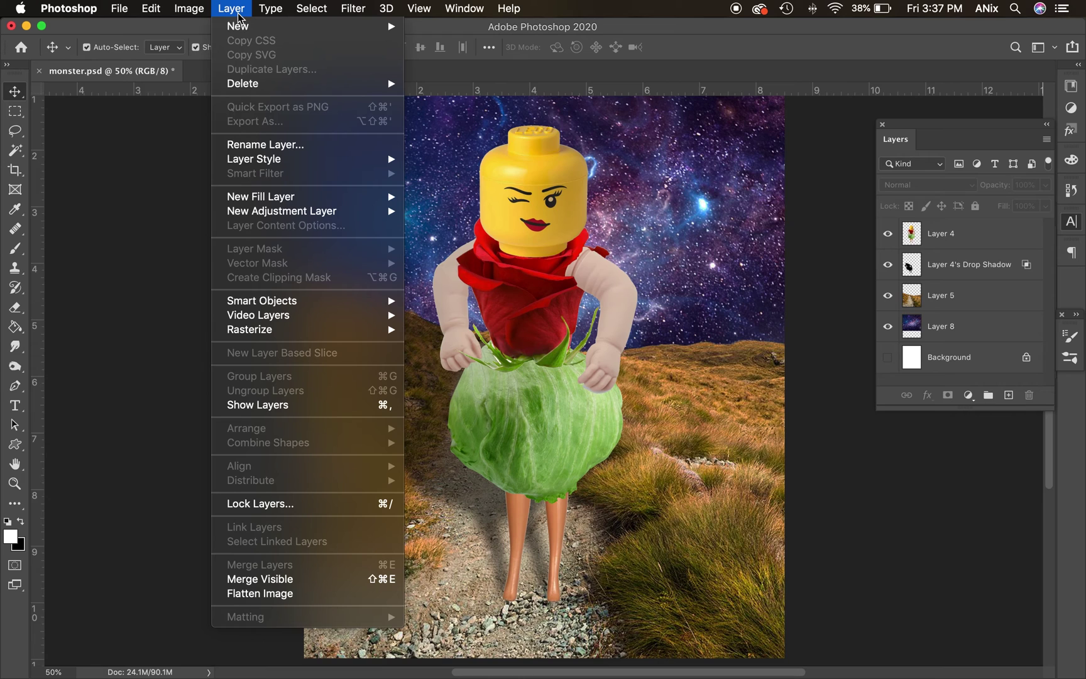
pyautogui.click(269, 593)
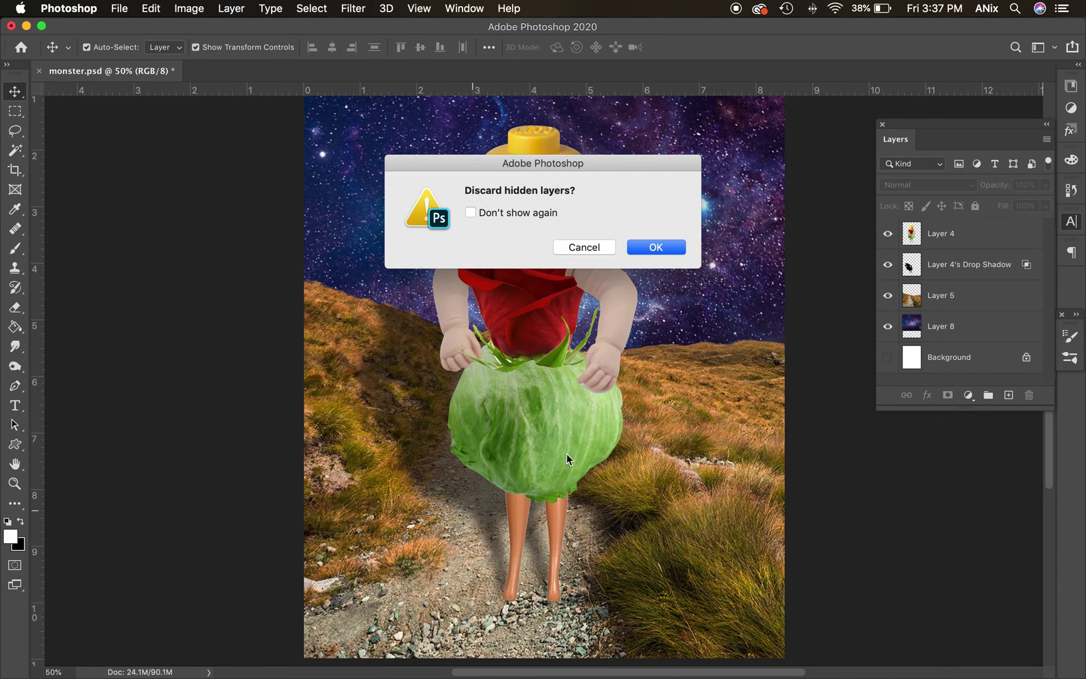
pyautogui.click(654, 251)
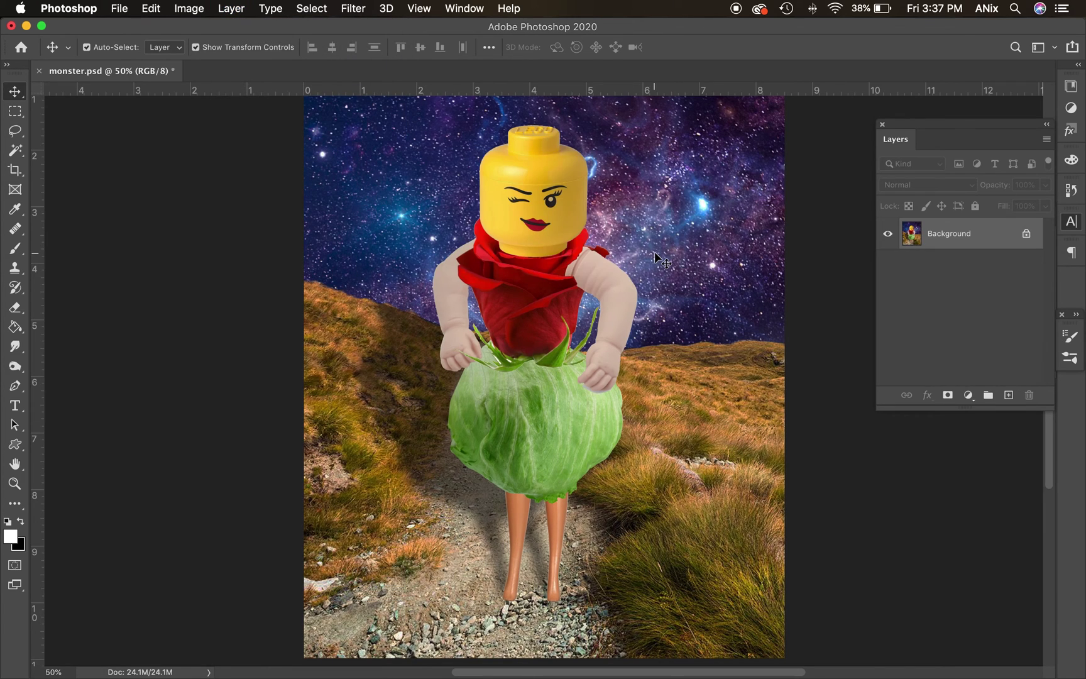
# Open the Filter Gallery and set the preview zoom to 50%
pyautogui.click(362, 11)
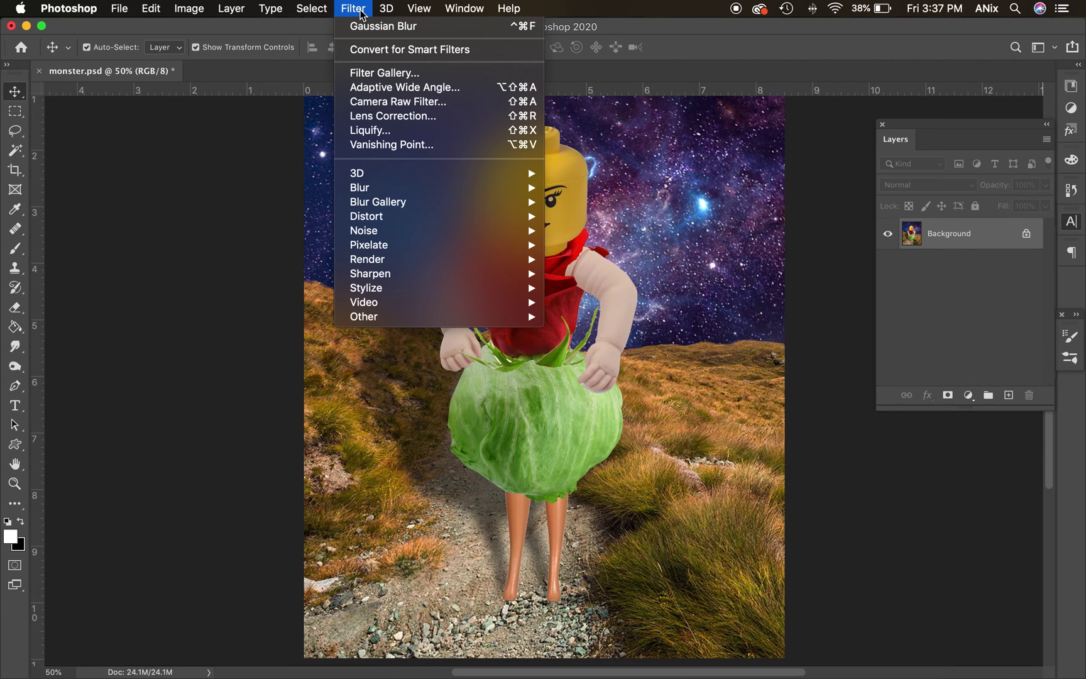
pyautogui.click(373, 71)
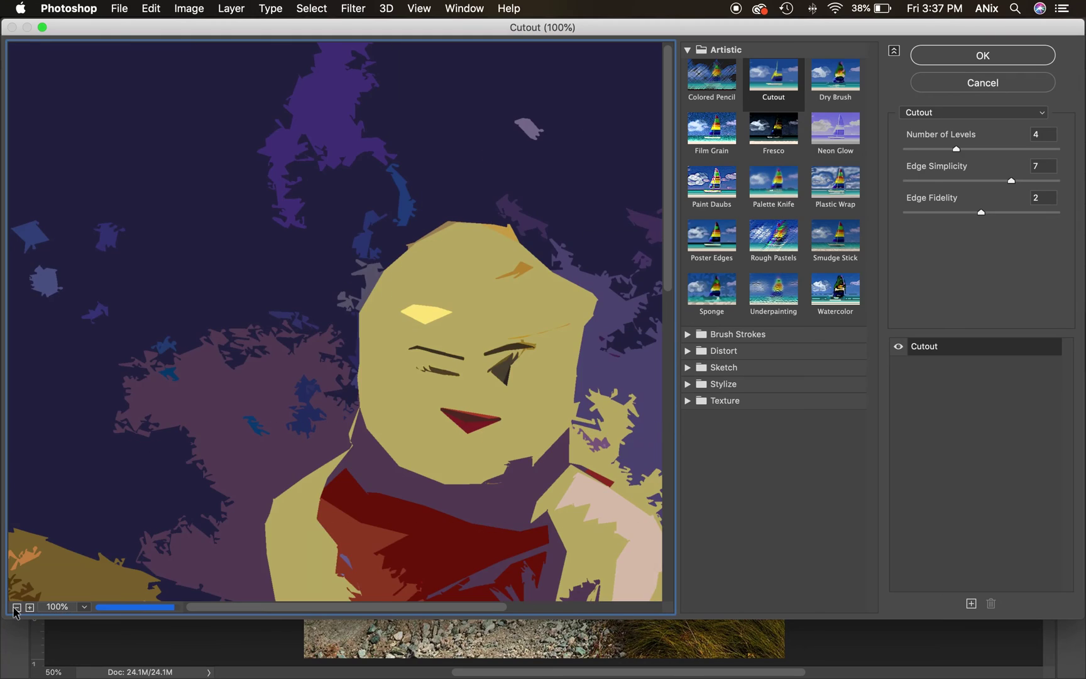
pyautogui.click(17, 607)
pyautogui.click(17, 607)
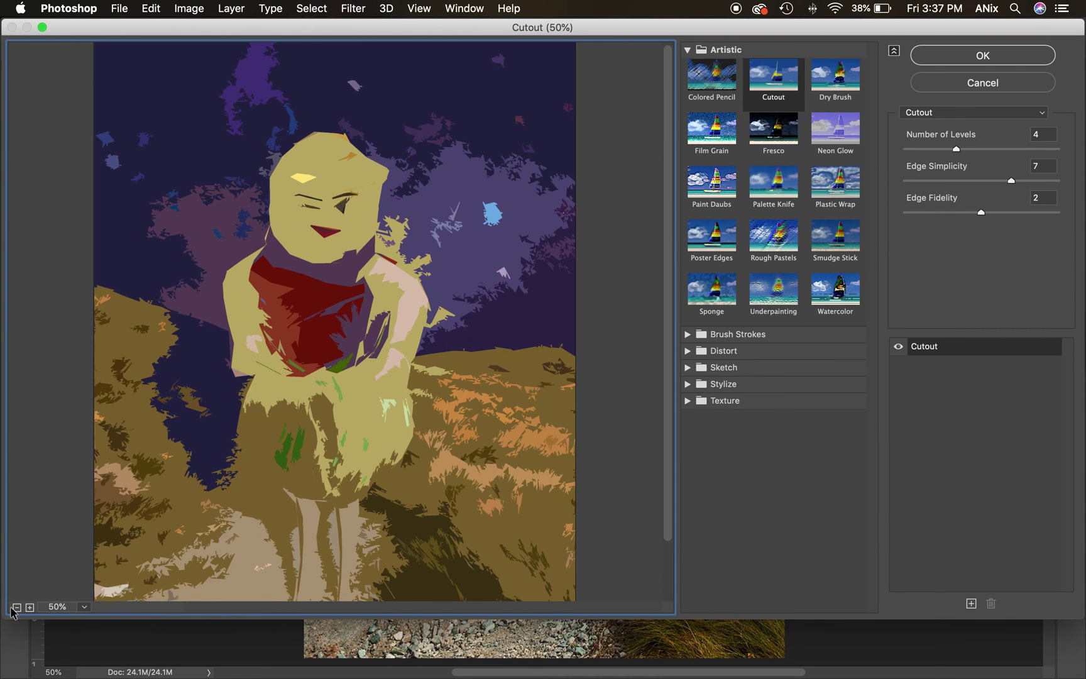
pyautogui.click(17, 607)
pyautogui.click(29, 607)
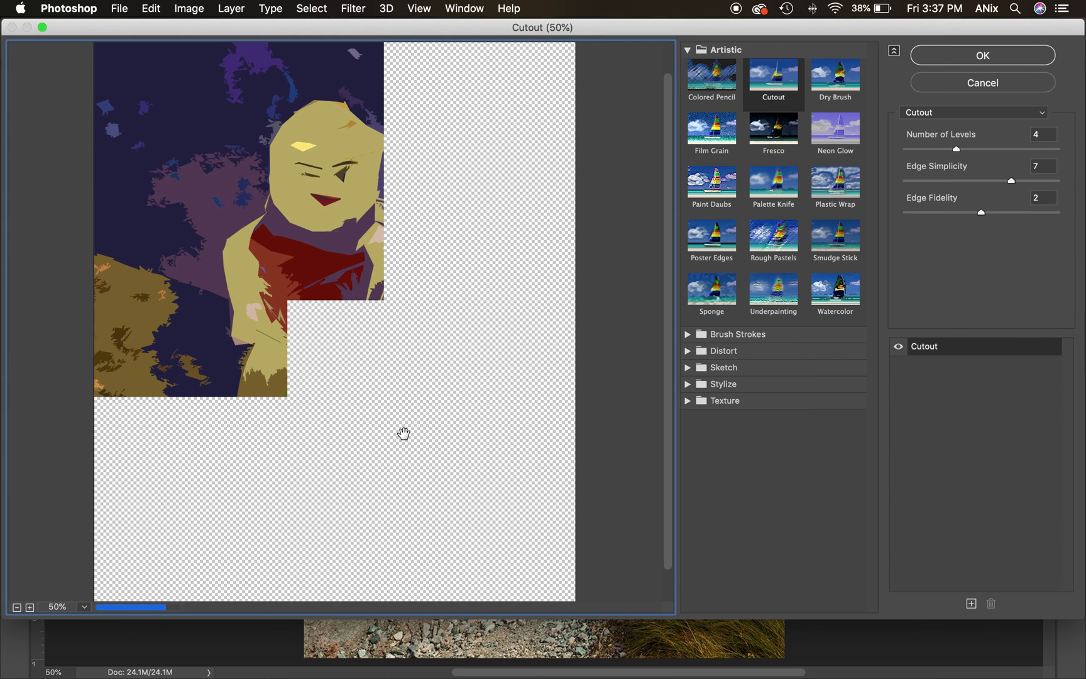
# Try Film Grain and Poster Edges (thickness 6, posterization 4), then apply Smudge Stick
pyautogui.click(724, 134)
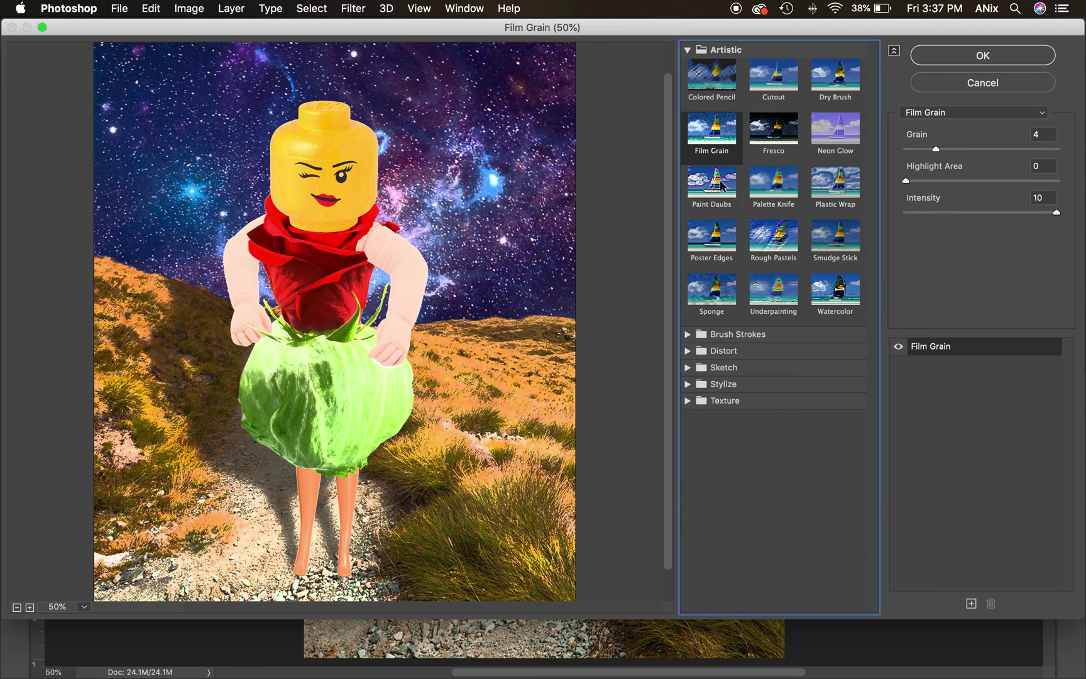
pyautogui.click(706, 244)
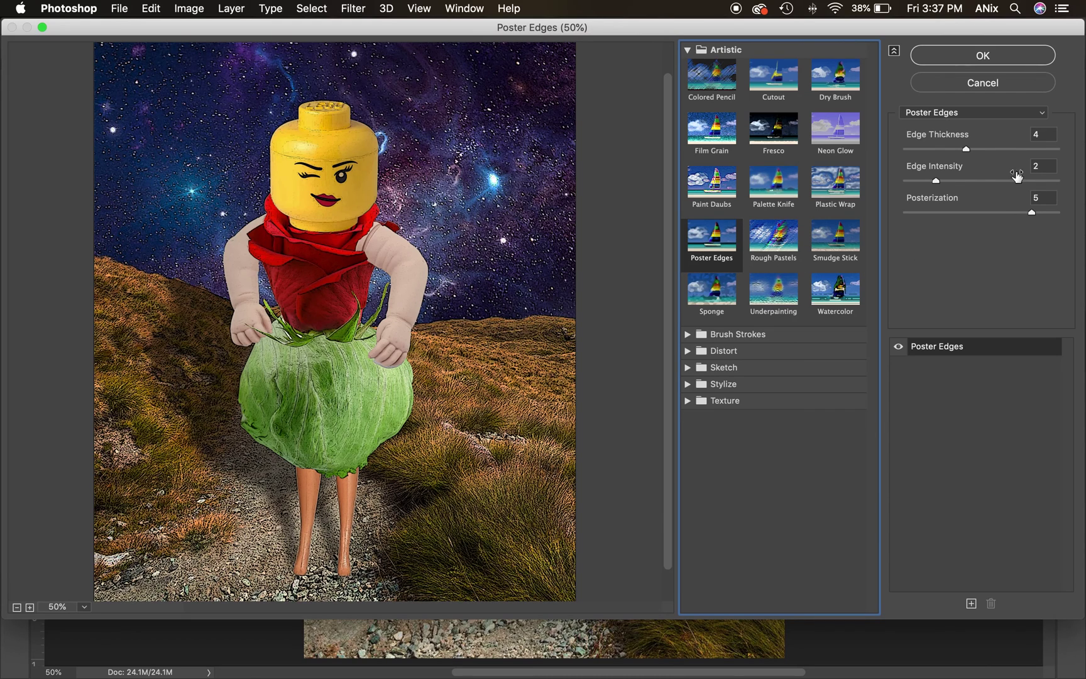
pyautogui.moveTo(966, 149); pyautogui.dragTo(997, 151)
pyautogui.moveTo(938, 180)
pyautogui.mouseDown()
pyautogui.moveTo(980, 182)
pyautogui.moveTo(933, 181)
pyautogui.mouseUp()
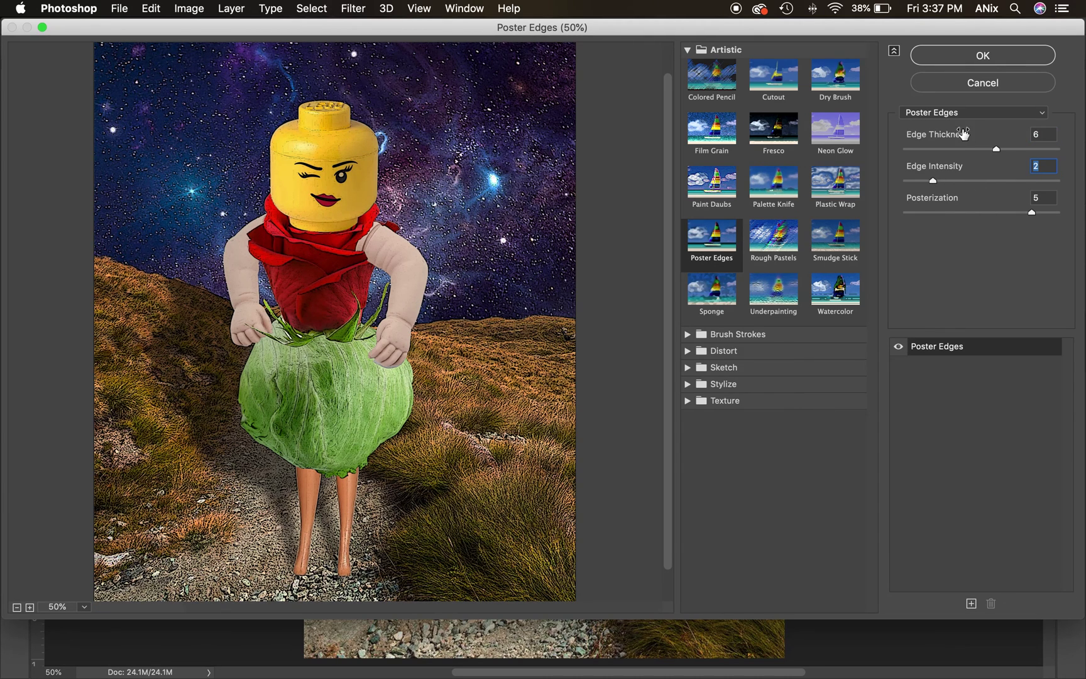
pyautogui.moveTo(1031, 213); pyautogui.dragTo(992, 217)
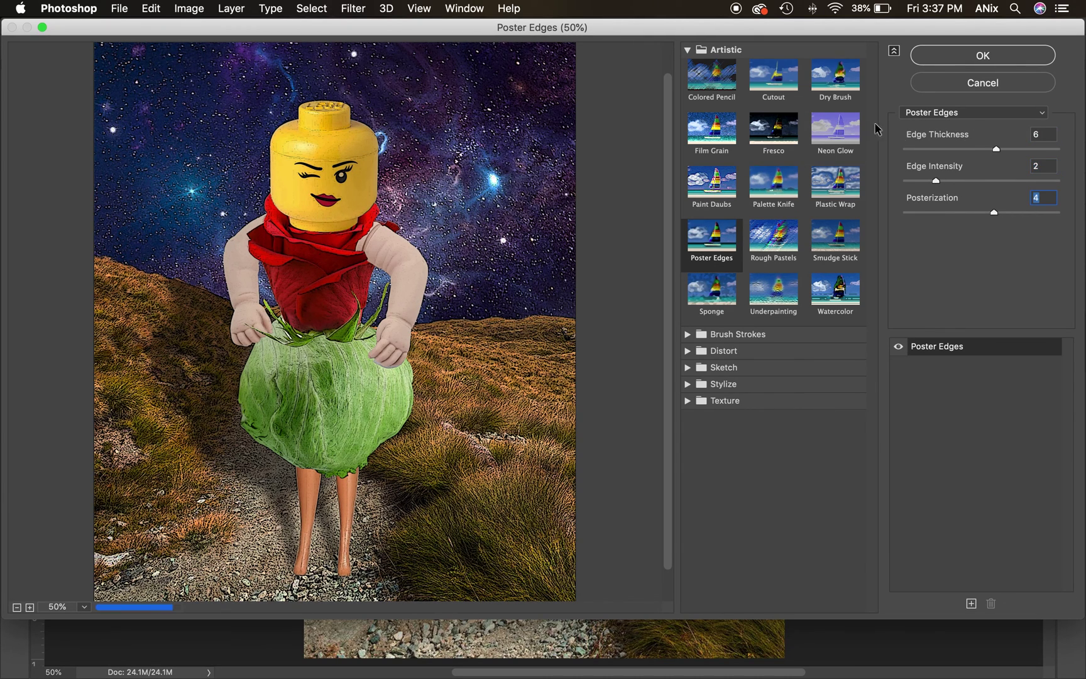
pyautogui.click(838, 246)
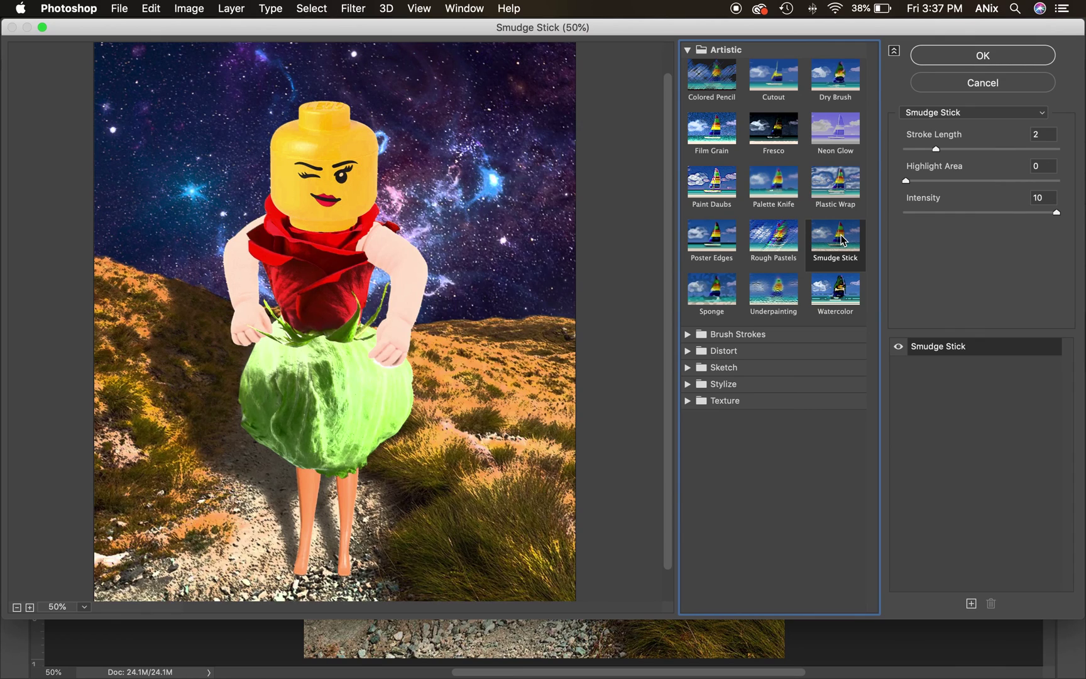
pyautogui.click(983, 55)
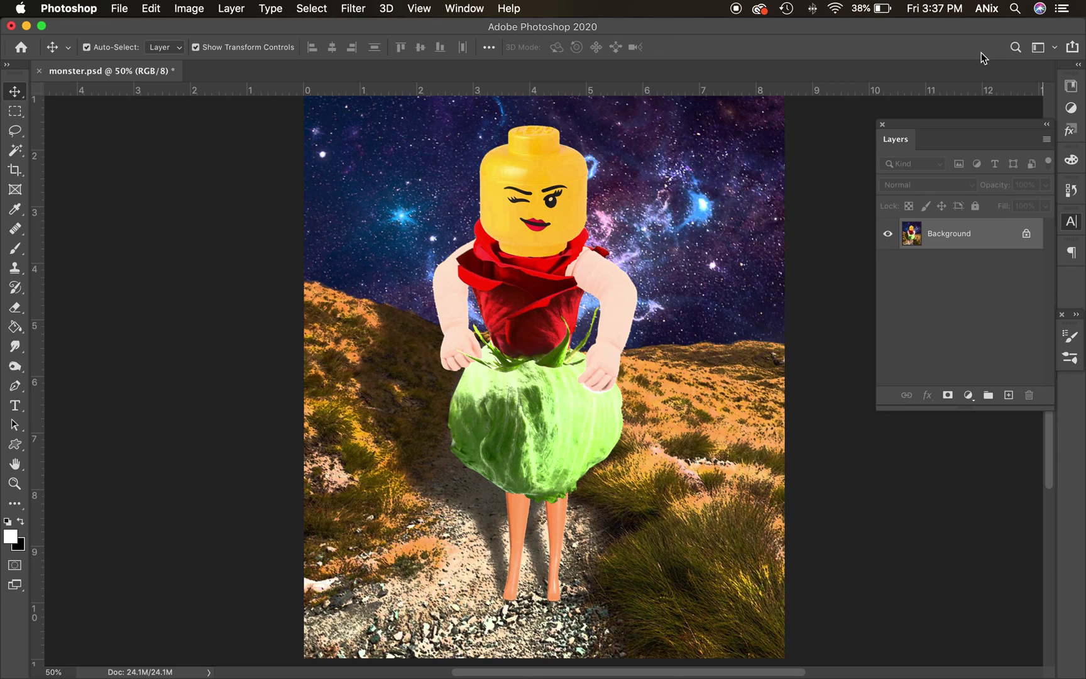